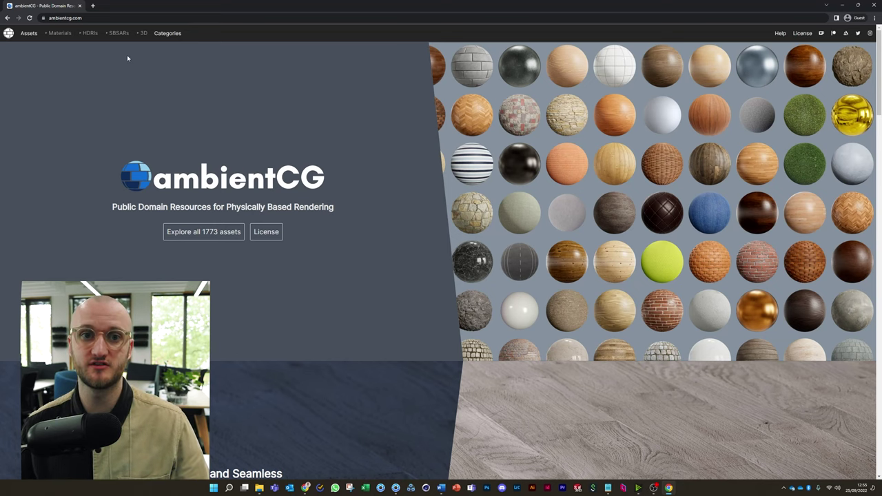
Search the ambientCG materials for leather and open the Leather 011 asset page with its download options.
{"action": "left_click", "coordinate": [59, 33]}
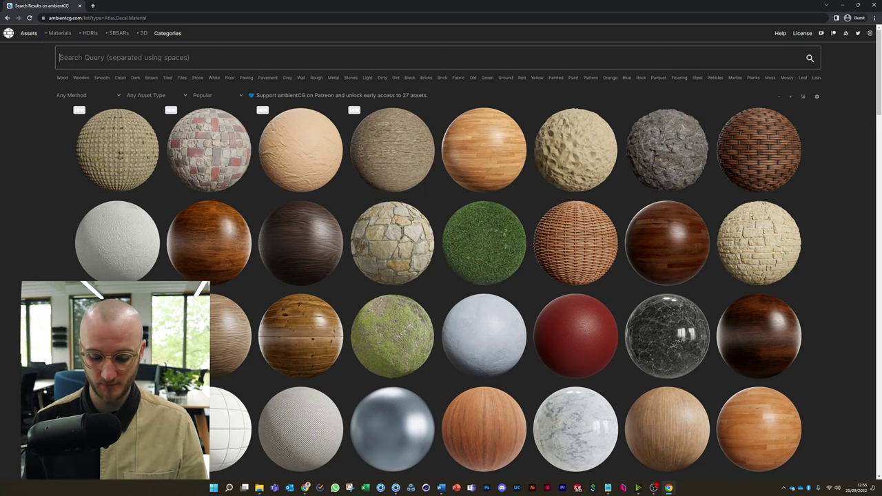
{"action": "type", "text": "leather"}
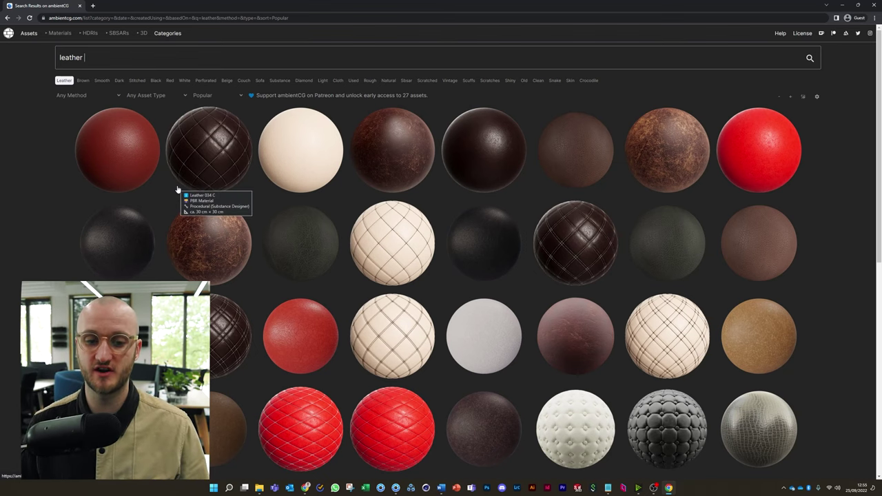
{"action": "scroll", "coordinate": [482, 379], "scroll_direction": "down", "scroll_amount": 2}
{"action": "left_click", "coordinate": [482, 382]}
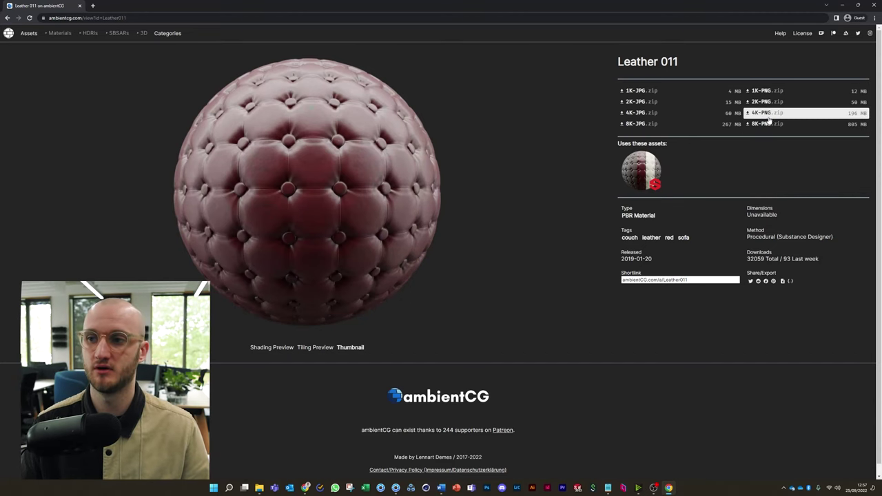
{"action": "mouse_move", "coordinate": [771, 119]}
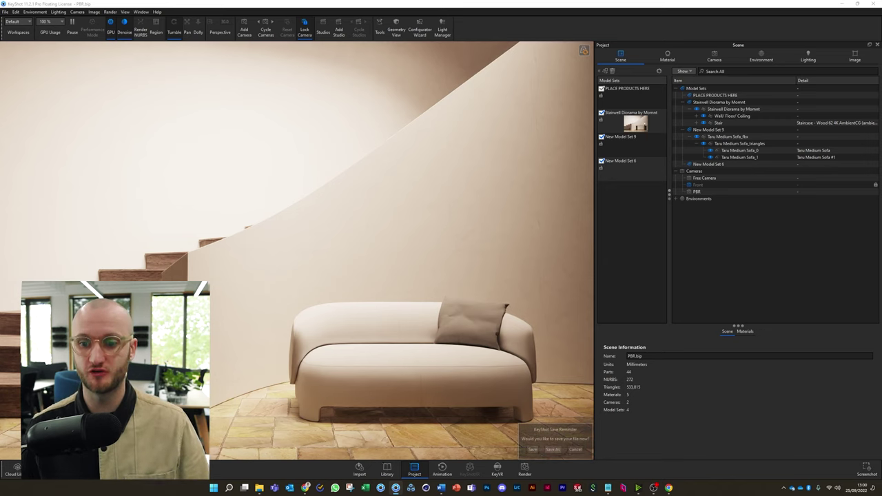
Switch to KeyShot, dismiss the save reminder and change the sofa body's material type to Plastic.
{"action": "left_click", "coordinate": [575, 449]}
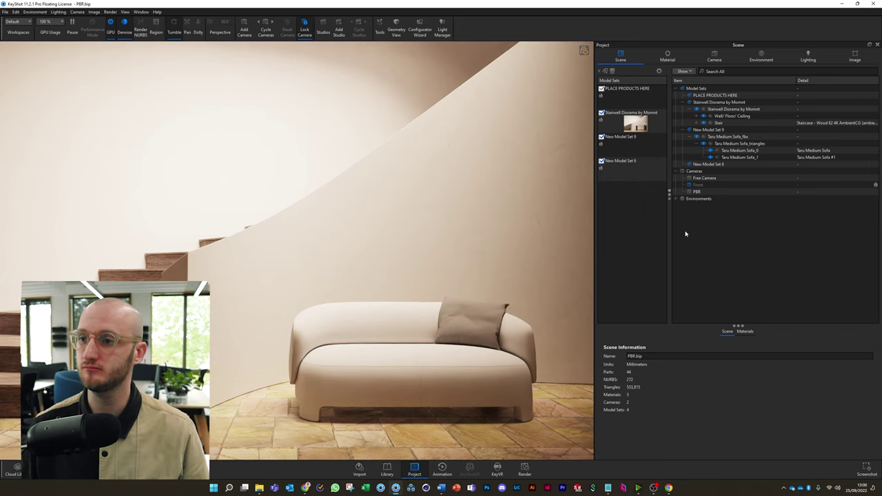
{"action": "double_click", "coordinate": [393, 328]}
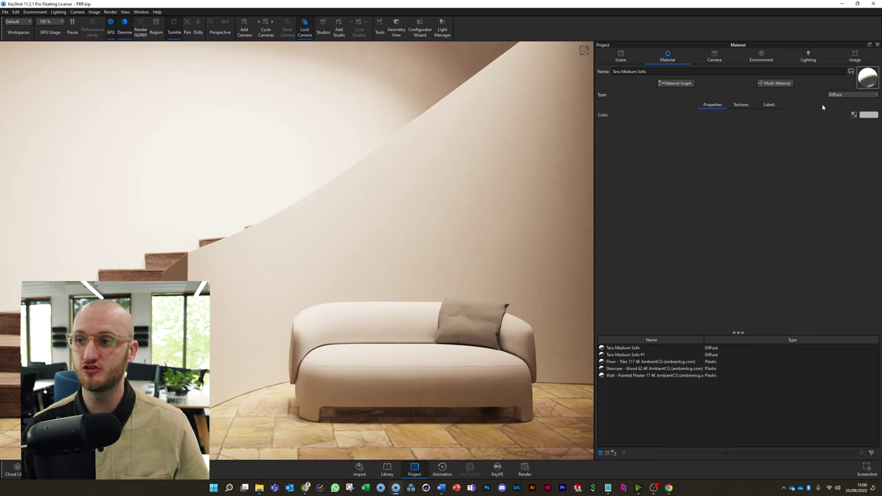
{"action": "left_click", "coordinate": [834, 96]}
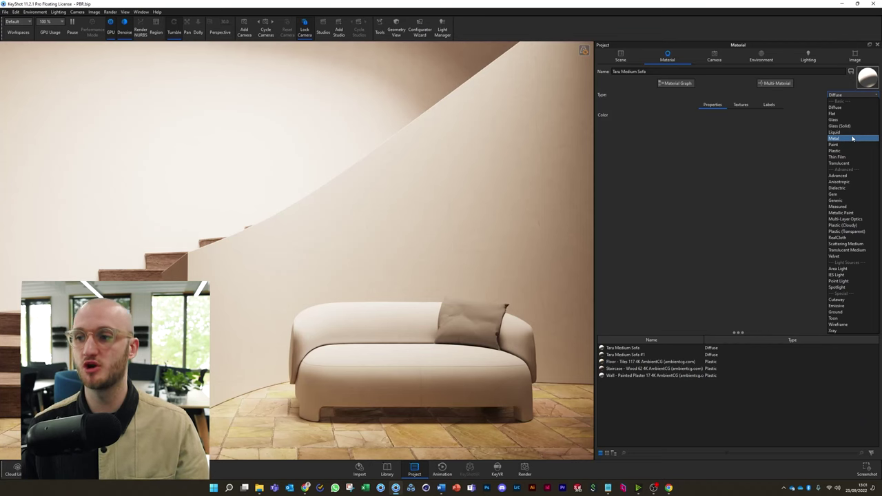
{"action": "left_click", "coordinate": [853, 176]}
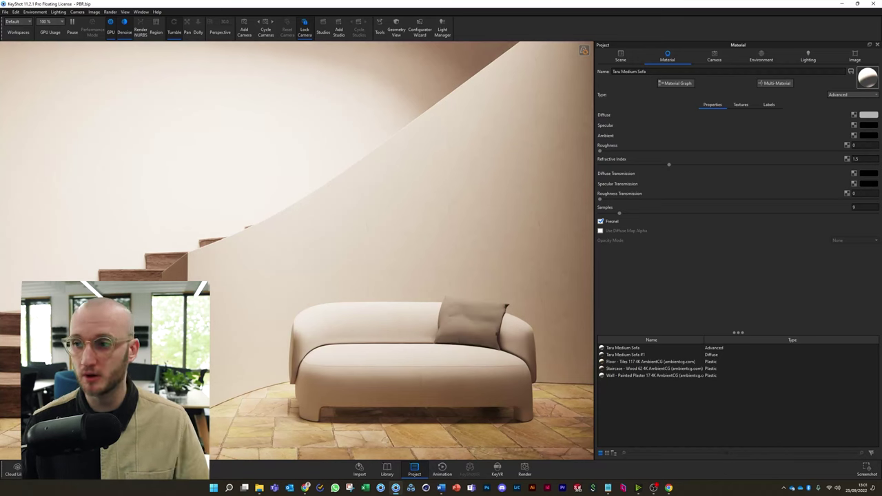
{"action": "left_click", "coordinate": [851, 94]}
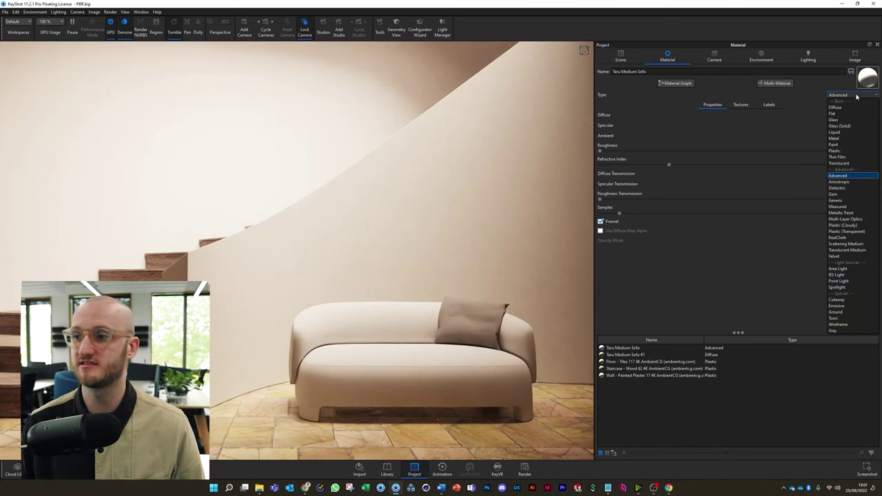
{"action": "left_click", "coordinate": [845, 150]}
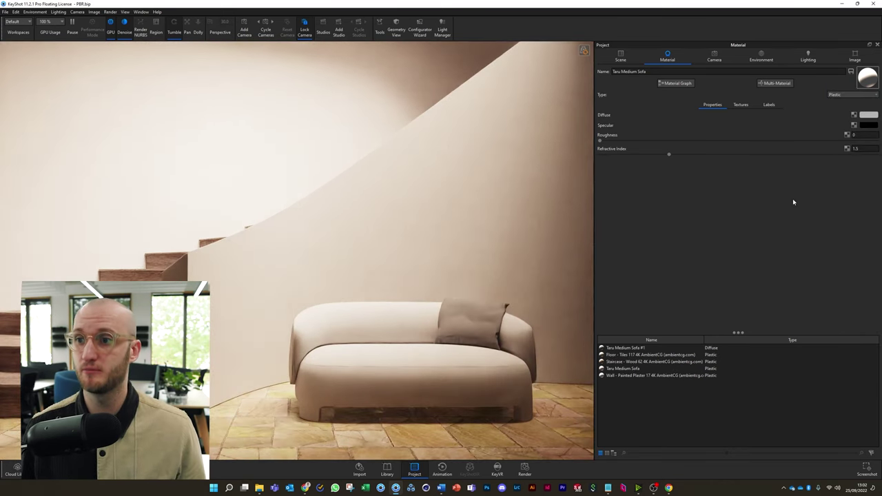
Open the sofa material's Material Graph and reposition the Plastic and Material nodes to leave room for texture nodes.
{"action": "left_click", "coordinate": [676, 84]}
{"action": "scroll", "coordinate": [646, 186], "scroll_direction": "up", "scroll_amount": 4}
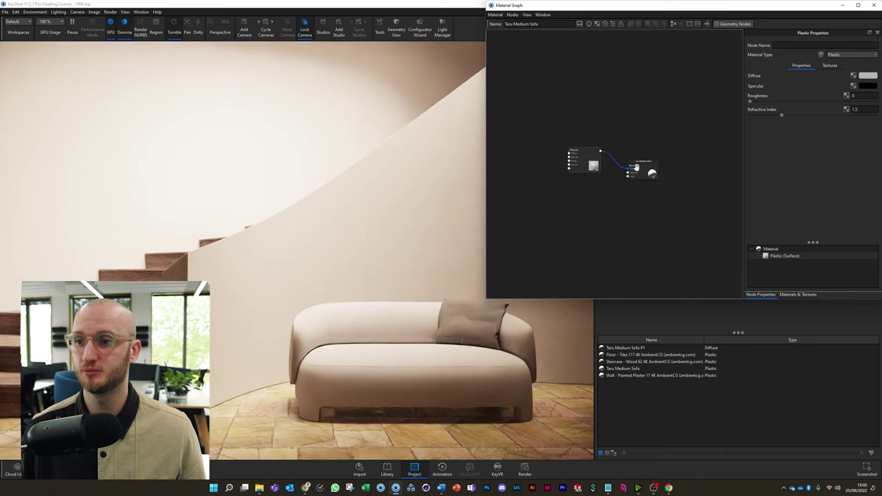
{"action": "left_click_drag", "start_coordinate": [644, 168], "coordinate": [680, 160]}
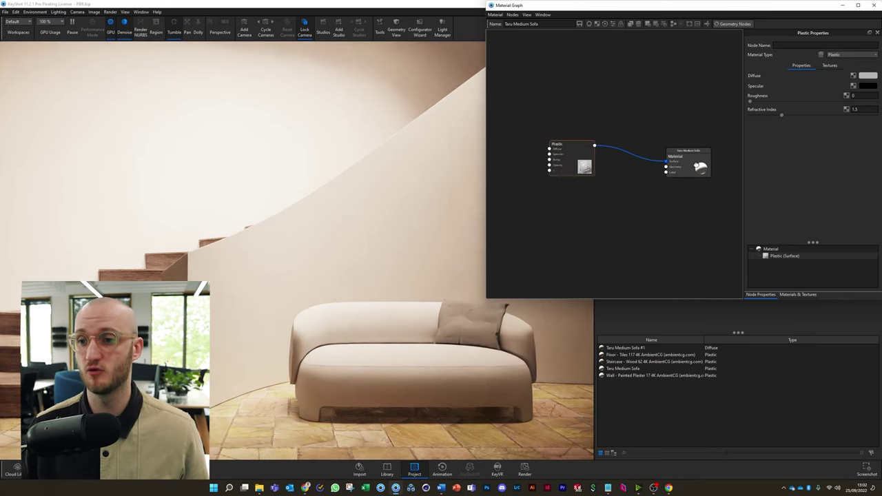
{"action": "left_click_drag", "start_coordinate": [571, 158], "coordinate": [616, 169]}
{"action": "left_click_drag", "start_coordinate": [675, 175], "coordinate": [676, 171]}
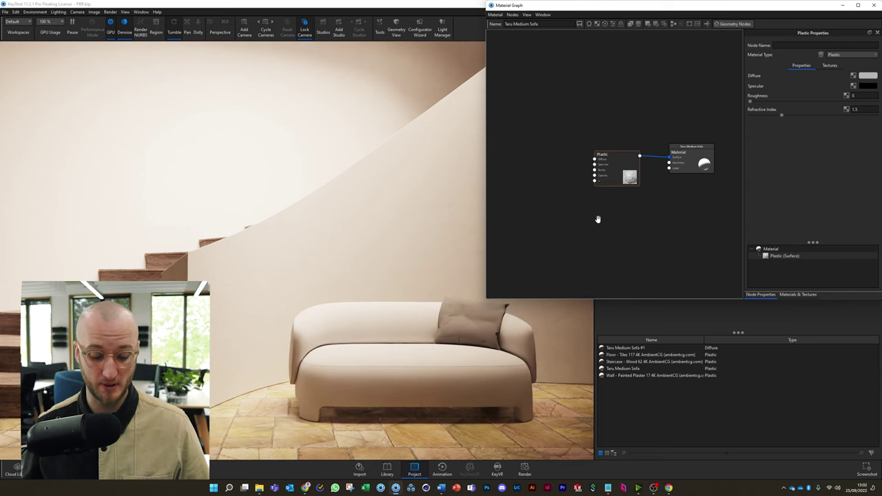
Switch to File Explorer's Leather011_4K-JPG folder, place its window beside the material graph and enlarge the thumbnails.
{"action": "key", "text": "super"}
{"action": "left_click", "coordinate": [259, 488]}
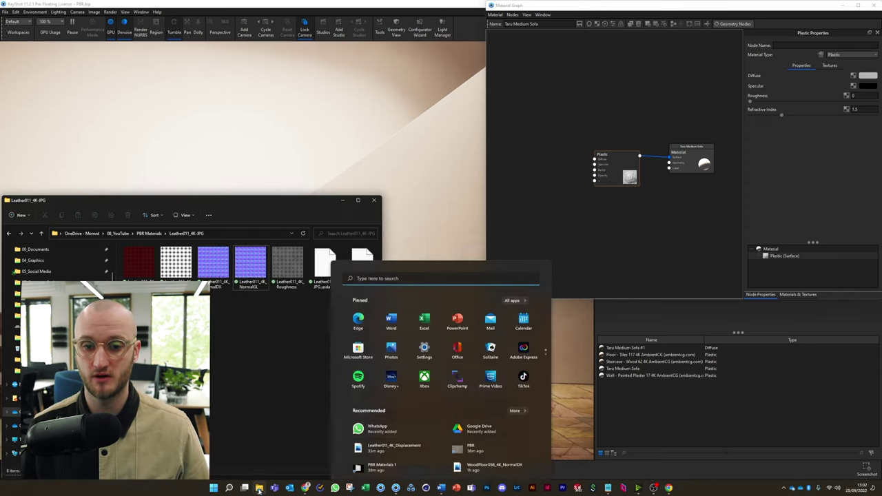
{"action": "left_click_drag", "start_coordinate": [197, 194], "coordinate": [198, 162]}
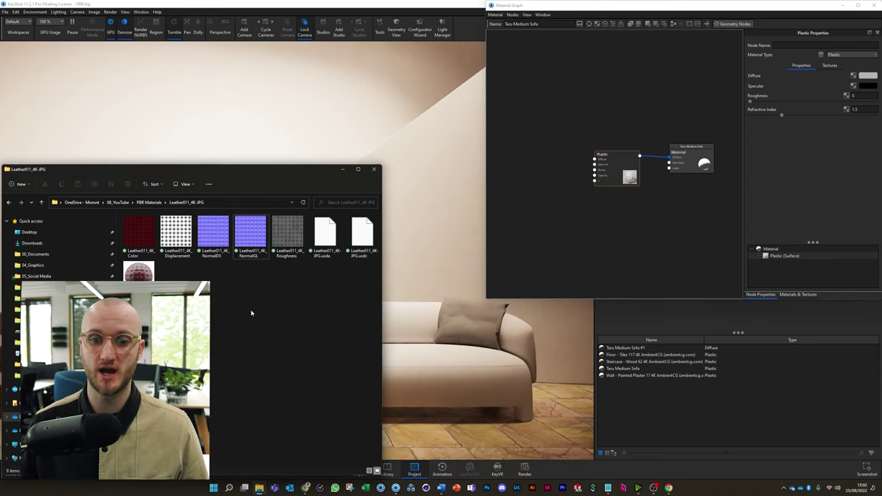
{"action": "scroll", "coordinate": [250, 309], "scroll_direction": "up", "scroll_amount": 2, "text": "ctrl"}
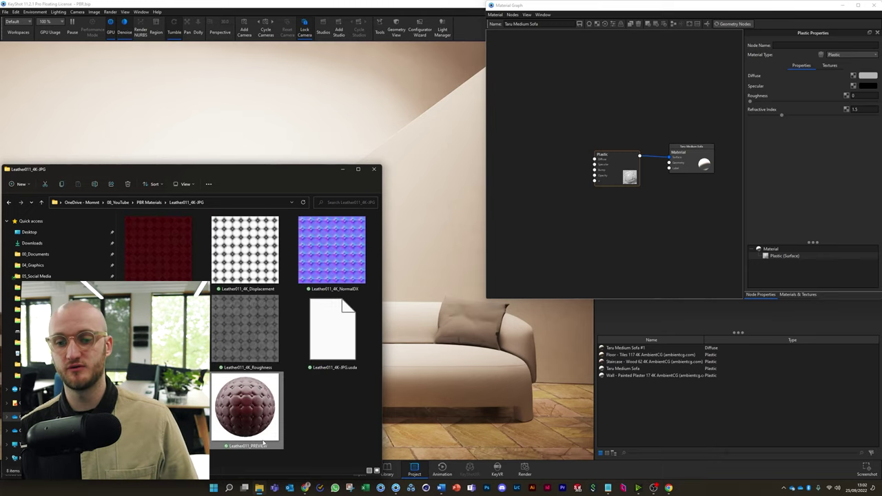
Examine the Leather011_PREVIEW image and the Color, Displacement and Normal map files in the folder.
{"action": "double_click", "coordinate": [245, 406]}
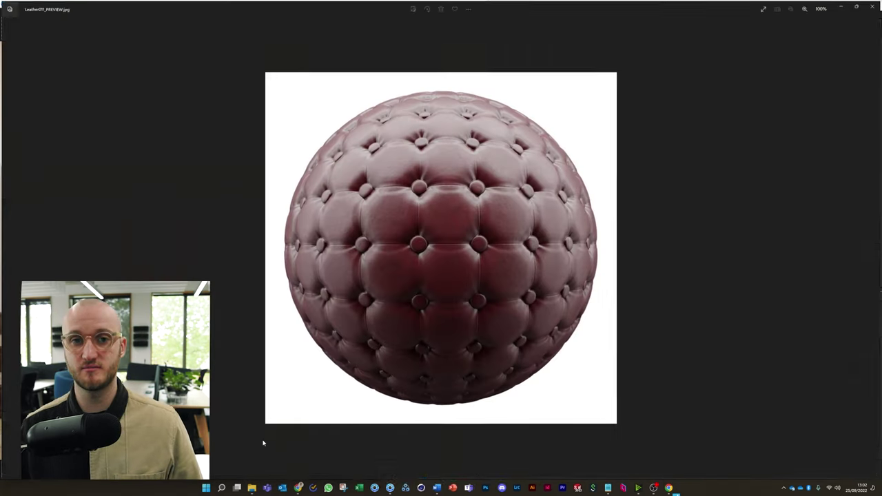
{"action": "left_click", "coordinate": [873, 5]}
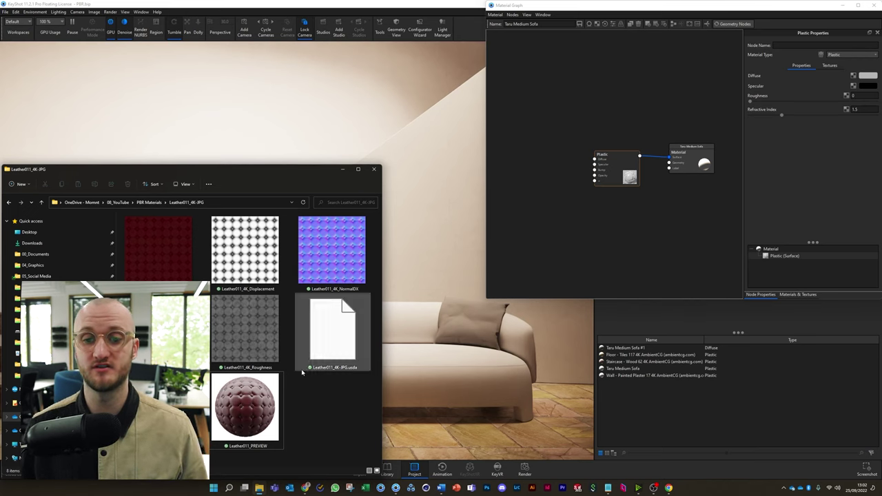
{"action": "left_click", "coordinate": [155, 234]}
{"action": "left_click", "coordinate": [235, 241]}
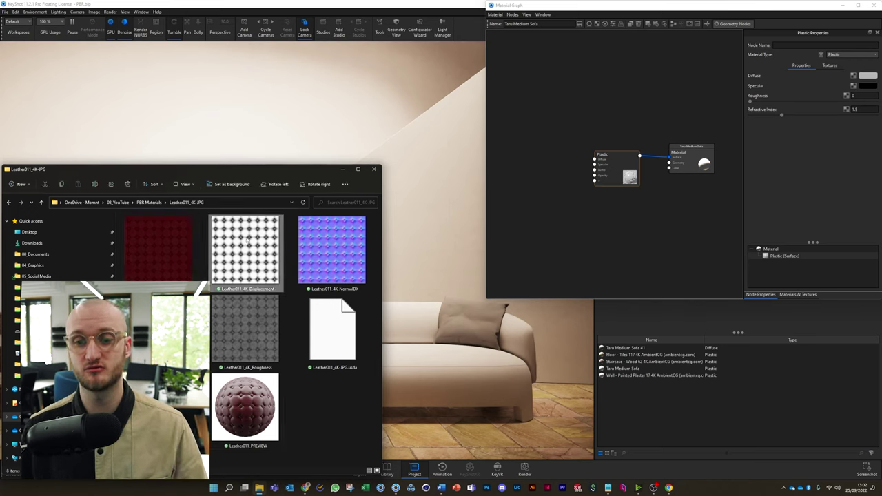
{"action": "left_click", "coordinate": [333, 225]}
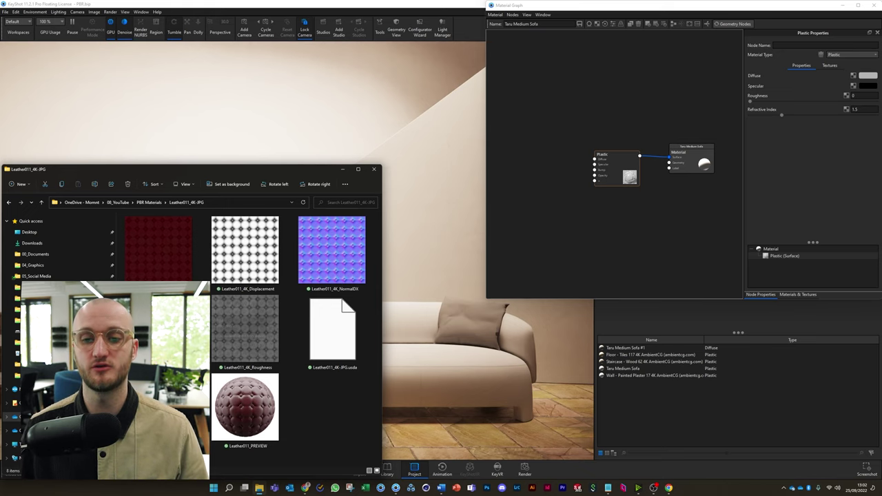
{"action": "left_click", "coordinate": [346, 412]}
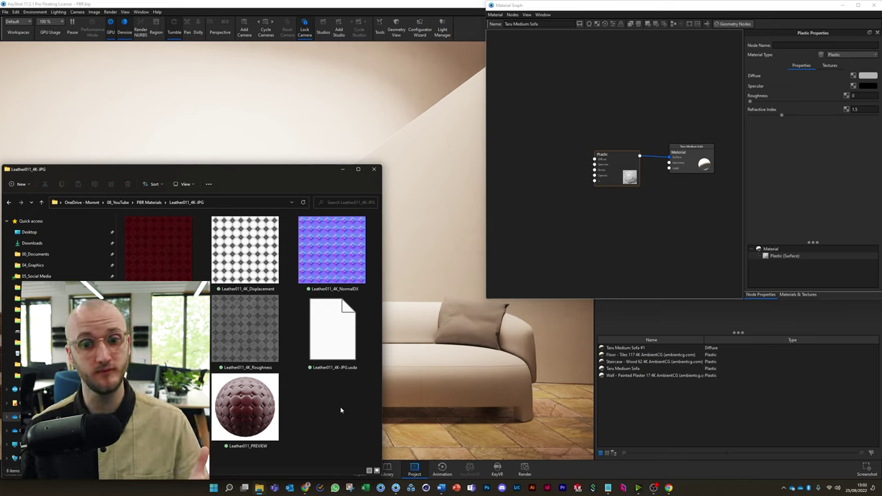
Add the Leather011 4K Color, Displacement, NormalGL and Roughness images to the sofa's material graph as texture maps.
{"action": "left_click", "coordinate": [185, 260]}
{"action": "left_click", "coordinate": [248, 232]}
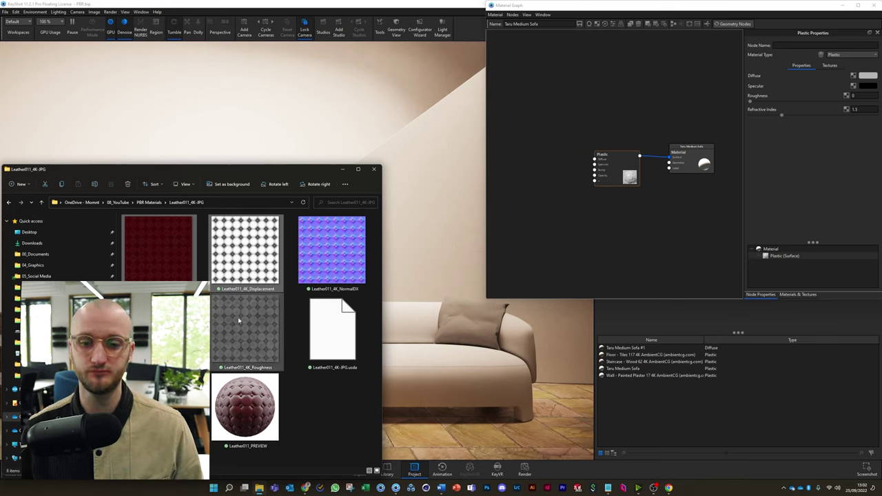
{"action": "left_click", "coordinate": [238, 317]}
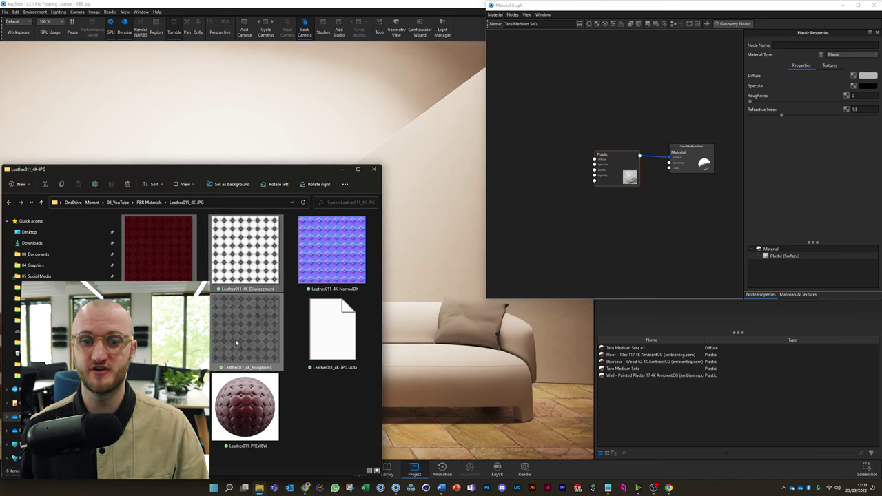
{"action": "left_click_drag", "start_coordinate": [150, 263], "coordinate": [549, 166]}
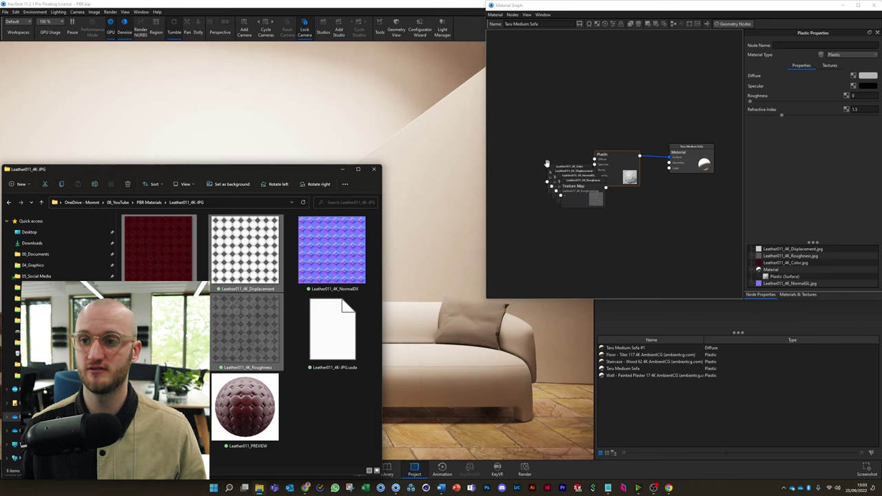
{"action": "left_click", "coordinate": [461, 152]}
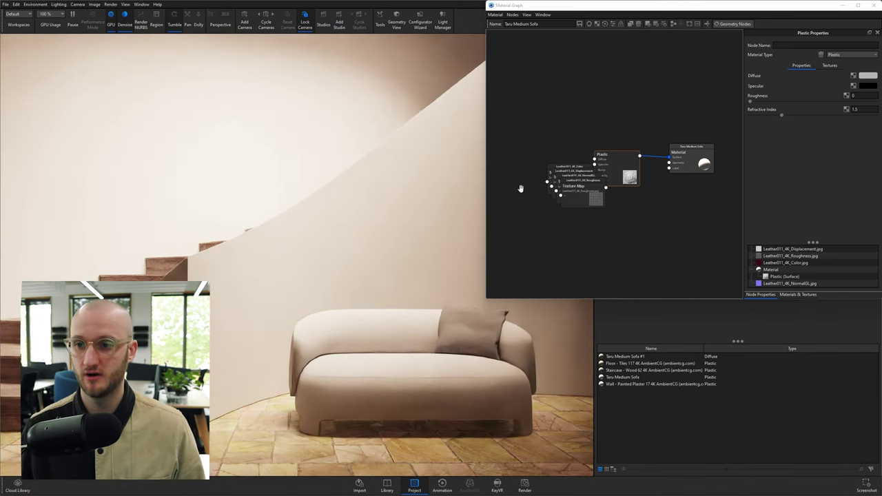
Spread the four texture map nodes into a column with Color first, and move the Plastic and Material nodes away from them.
{"action": "scroll", "coordinate": [519, 187], "scroll_direction": "up", "scroll_amount": 3}
{"action": "scroll", "coordinate": [693, 239], "scroll_direction": "down", "scroll_amount": 3}
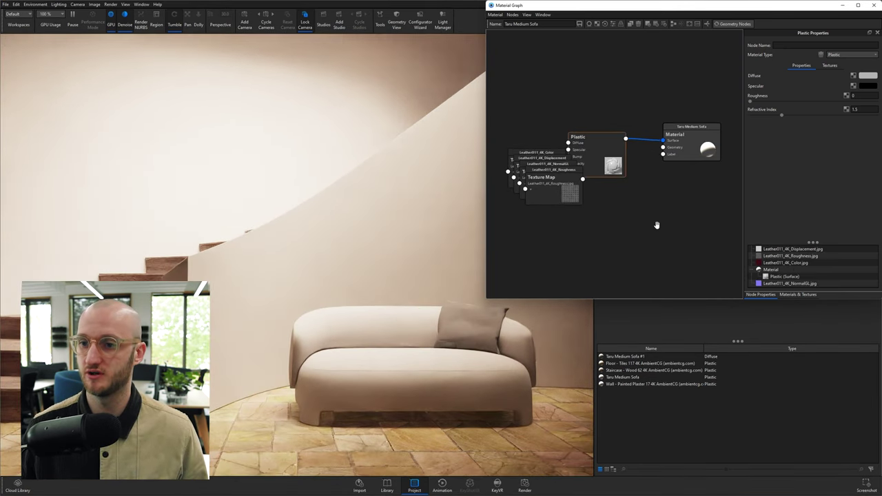
{"action": "left_click_drag", "start_coordinate": [545, 180], "coordinate": [523, 220]}
{"action": "left_click_drag", "start_coordinate": [565, 178], "coordinate": [543, 135]}
{"action": "left_click_drag", "start_coordinate": [672, 136], "coordinate": [699, 136]}
{"action": "left_click_drag", "start_coordinate": [618, 149], "coordinate": [660, 150]}
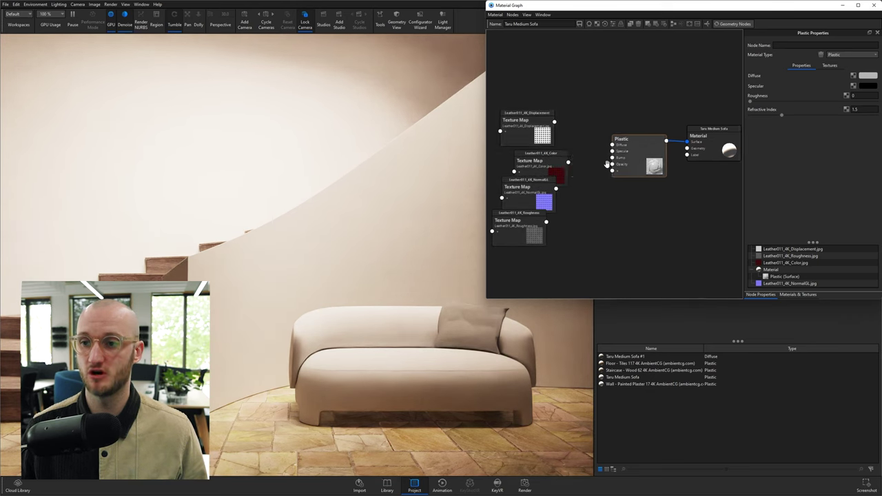
{"action": "left_click_drag", "start_coordinate": [552, 166], "coordinate": [542, 104]}
{"action": "left_click_drag", "start_coordinate": [530, 135], "coordinate": [531, 155]}
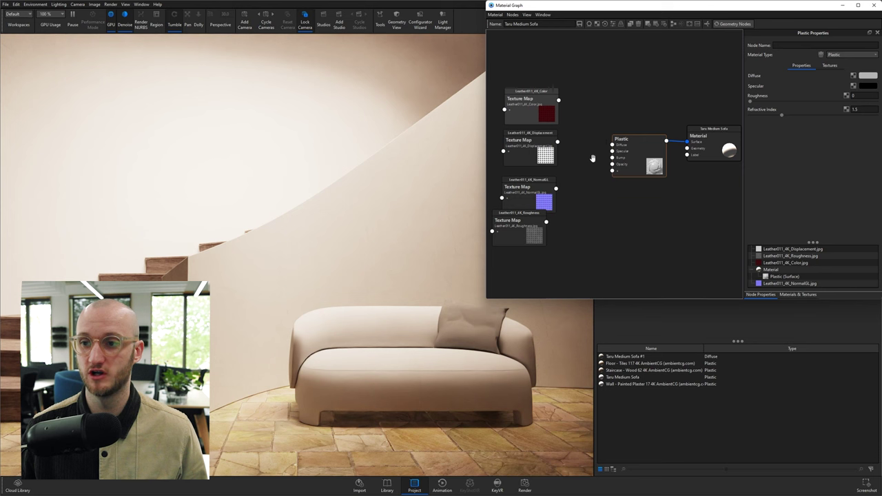
Connect the Color map to the Plastic node's Diffuse input and the NormalGL map to its Bump input.
{"action": "scroll", "coordinate": [586, 152], "scroll_direction": "up", "scroll_amount": 1}
{"action": "left_click_drag", "start_coordinate": [591, 122], "coordinate": [611, 136]}
{"action": "left_click_drag", "start_coordinate": [622, 130], "coordinate": [612, 115]}
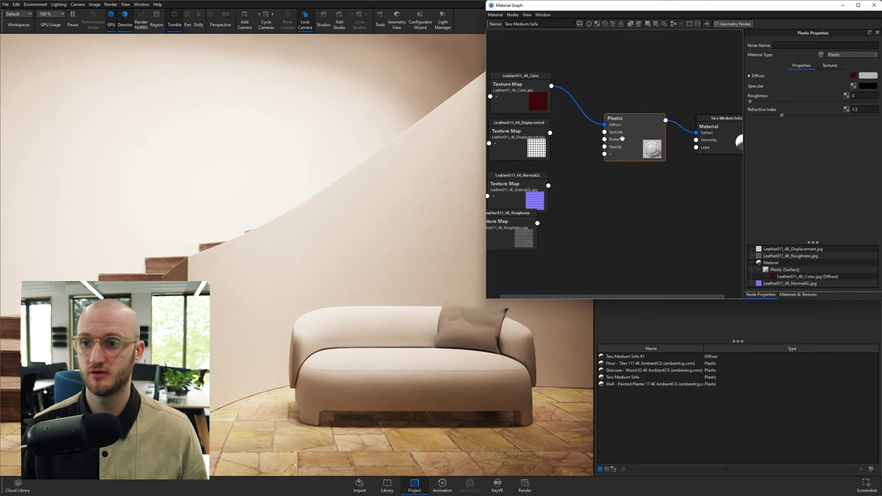
{"action": "left_click_drag", "start_coordinate": [541, 185], "coordinate": [603, 137]}
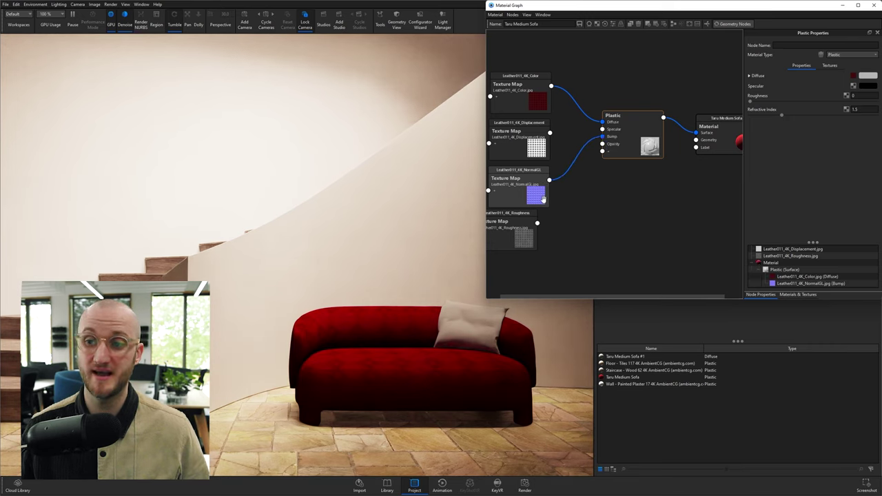
Move the Displacement node aside, stack NormalGL and Roughness below Color, and connect the Roughness map to Plastic's Roughness input.
{"action": "left_click_drag", "start_coordinate": [542, 201], "coordinate": [543, 128]}
{"action": "left_click_drag", "start_coordinate": [524, 141], "coordinate": [593, 258]}
{"action": "left_click_drag", "start_coordinate": [529, 233], "coordinate": [530, 193]}
{"action": "left_click_drag", "start_coordinate": [520, 110], "coordinate": [515, 134]}
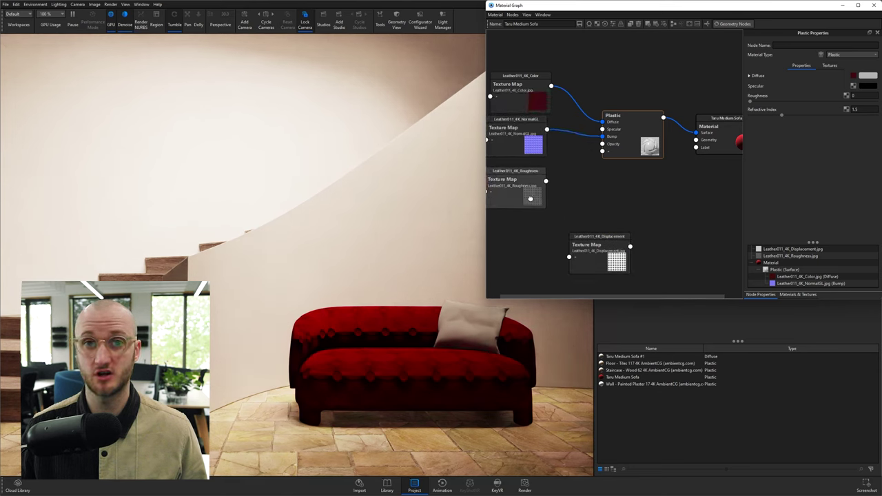
{"action": "left_click_drag", "start_coordinate": [535, 193], "coordinate": [602, 152]}
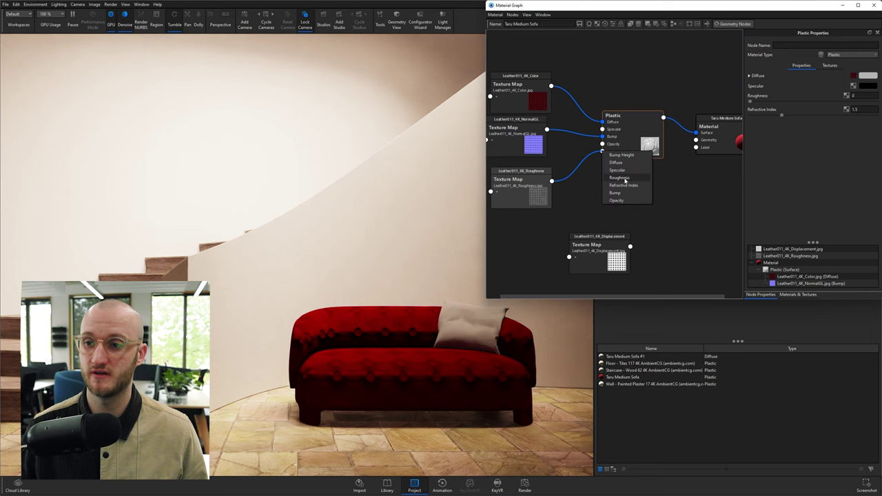
{"action": "left_click", "coordinate": [624, 183]}
Enlarge the material graph window and reorder the texture nodes as Color, Roughness, NormalGL and Displacement.
{"action": "left_click_drag", "start_coordinate": [485, 299], "coordinate": [384, 314]}
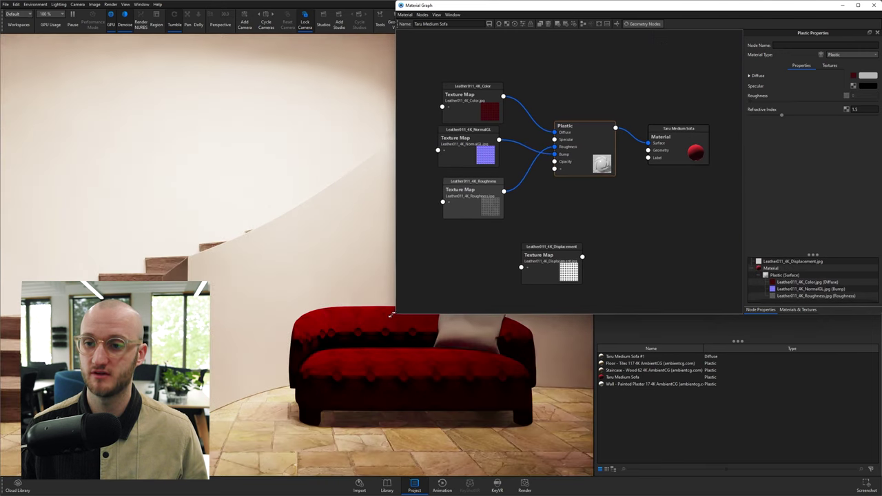
{"action": "left_click_drag", "start_coordinate": [441, 191], "coordinate": [449, 109]}
{"action": "left_click_drag", "start_coordinate": [404, 131], "coordinate": [403, 189]}
{"action": "scroll", "coordinate": [565, 144], "scroll_direction": "down", "scroll_amount": 1}
{"action": "left_click_drag", "start_coordinate": [516, 239], "coordinate": [451, 221]}
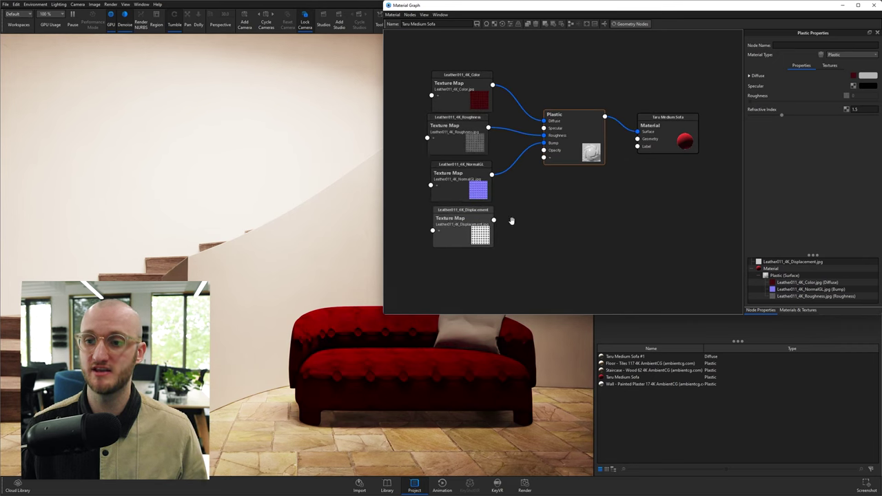
{"action": "scroll", "coordinate": [581, 166], "scroll_direction": "up", "scroll_amount": 1}
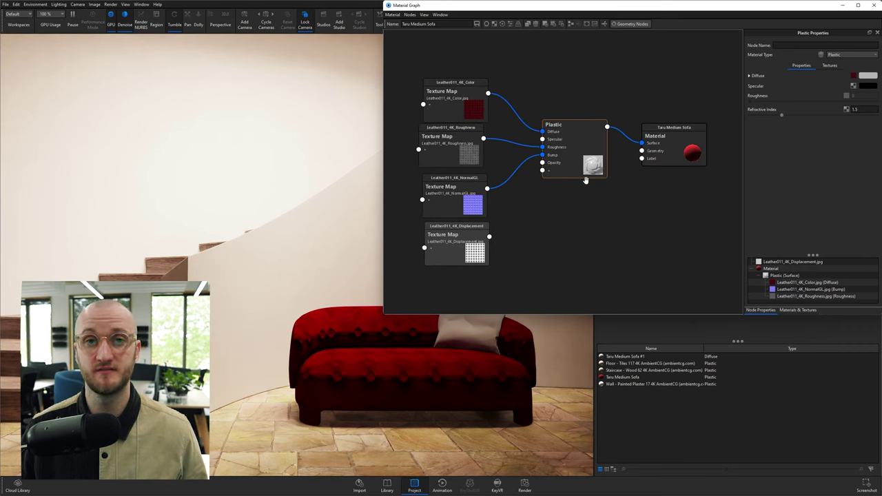
Add a Displace geometry node, connect it to the Material's Geometry input, and feed the Displacement map into its Displace input.
{"action": "right_click", "coordinate": [564, 216]}
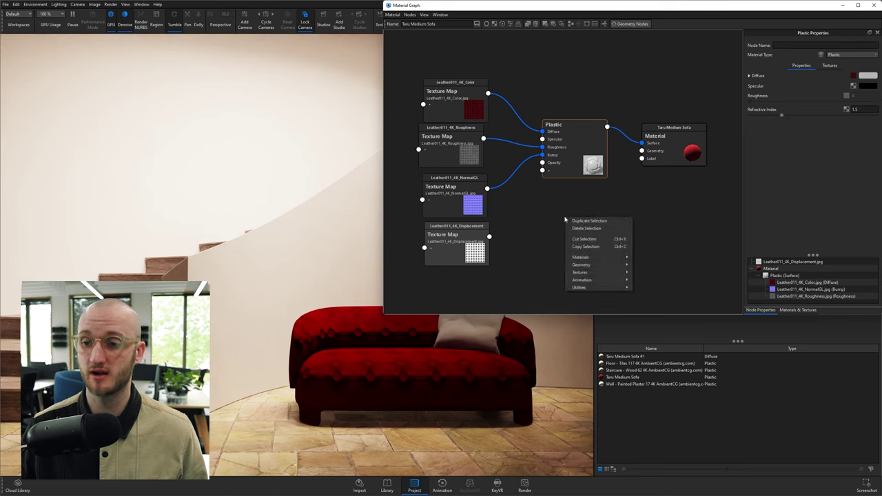
{"action": "mouse_move", "coordinate": [585, 265]}
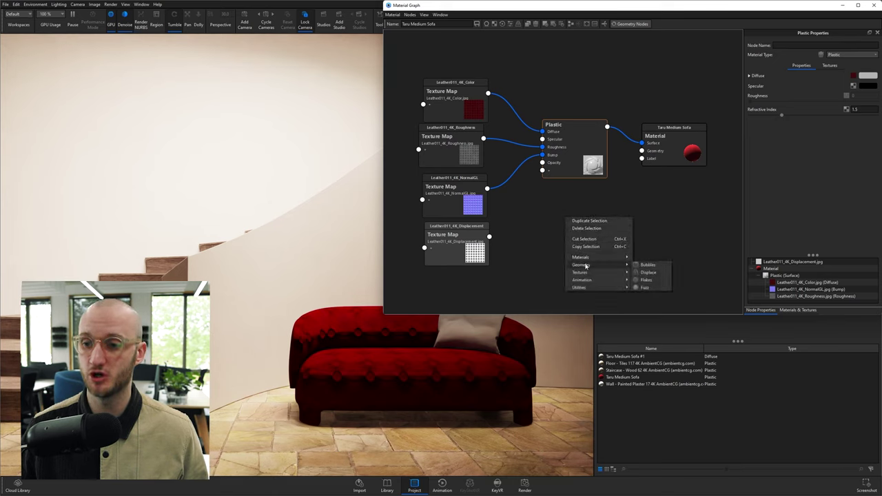
{"action": "left_click", "coordinate": [646, 272]}
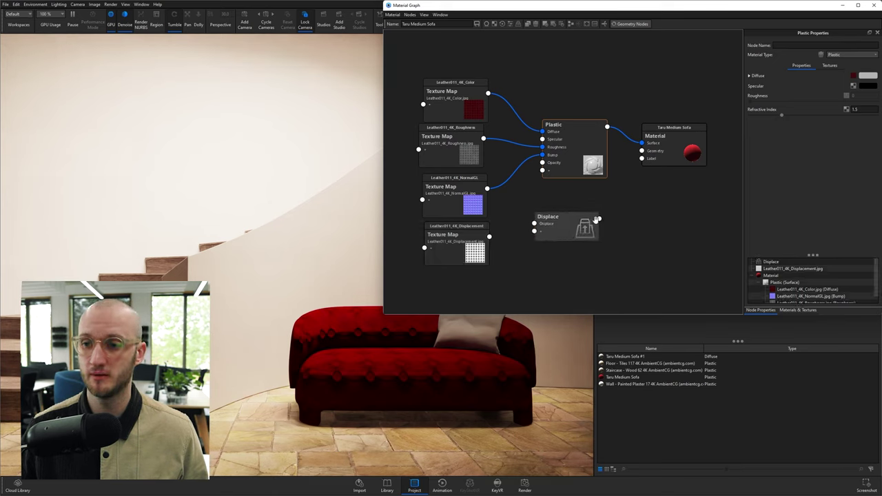
{"action": "left_click_drag", "start_coordinate": [597, 219], "coordinate": [642, 150]}
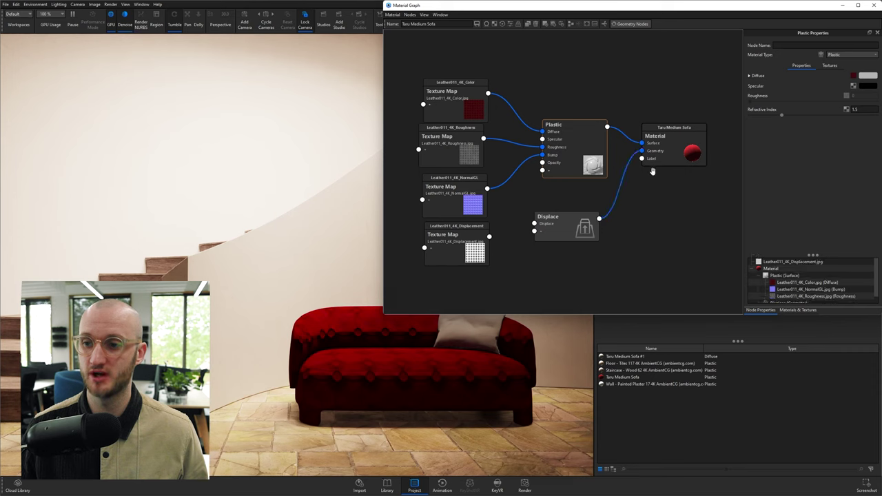
{"action": "left_click_drag", "start_coordinate": [489, 238], "coordinate": [534, 224]}
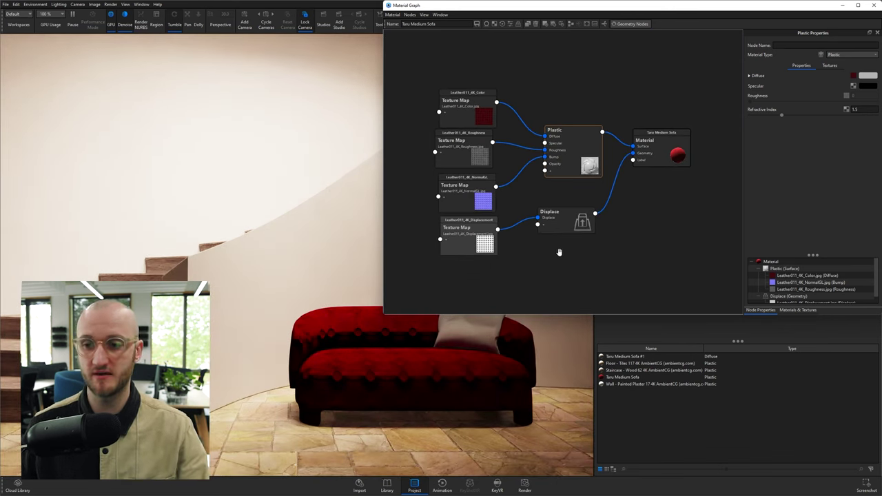
Disable the Displace node and nudge it and the Displacement map slightly upward.
{"action": "right_click", "coordinate": [561, 221]}
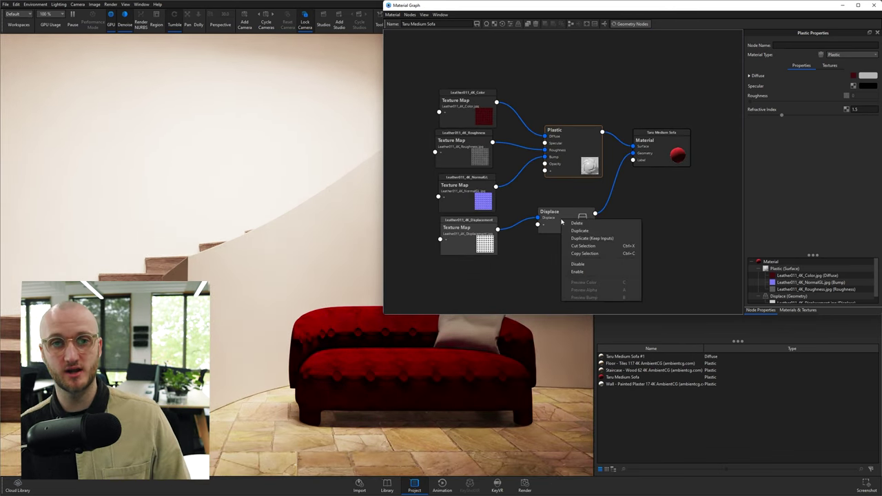
{"action": "left_click", "coordinate": [577, 264]}
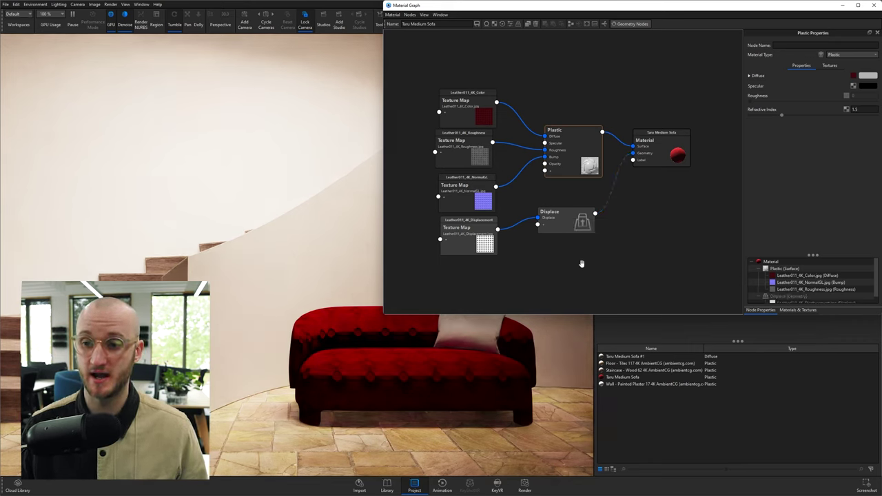
{"action": "left_click_drag", "start_coordinate": [580, 263], "coordinate": [582, 256]}
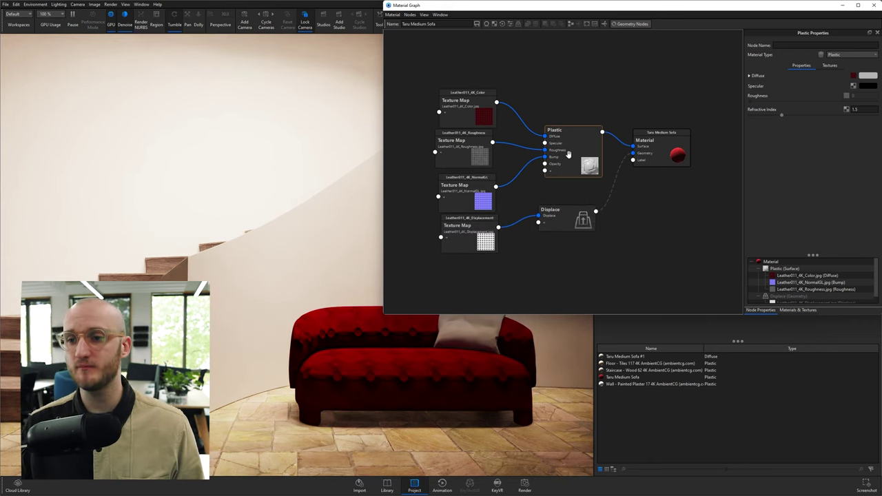
Set the Plastic node's Specular color to white.
{"action": "left_click", "coordinate": [567, 153]}
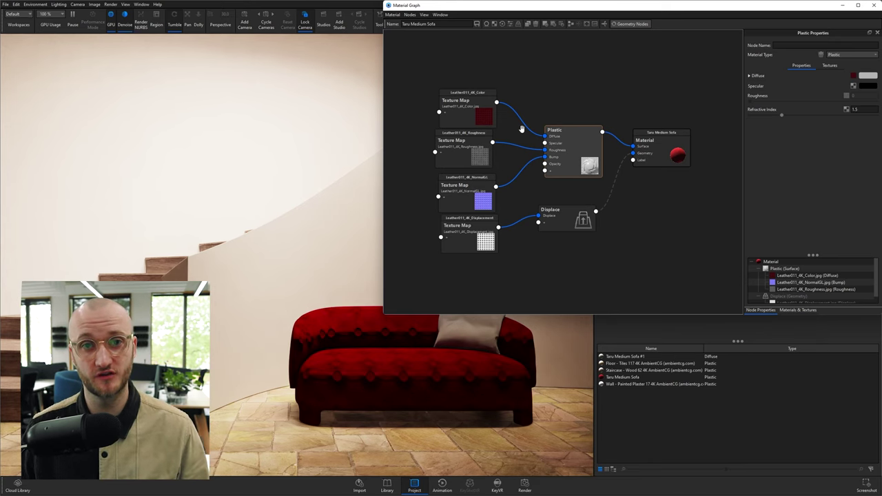
{"action": "left_click", "coordinate": [867, 85]}
{"action": "left_click_drag", "start_coordinate": [689, 227], "coordinate": [875, 227]}
{"action": "left_click", "coordinate": [564, 91]}
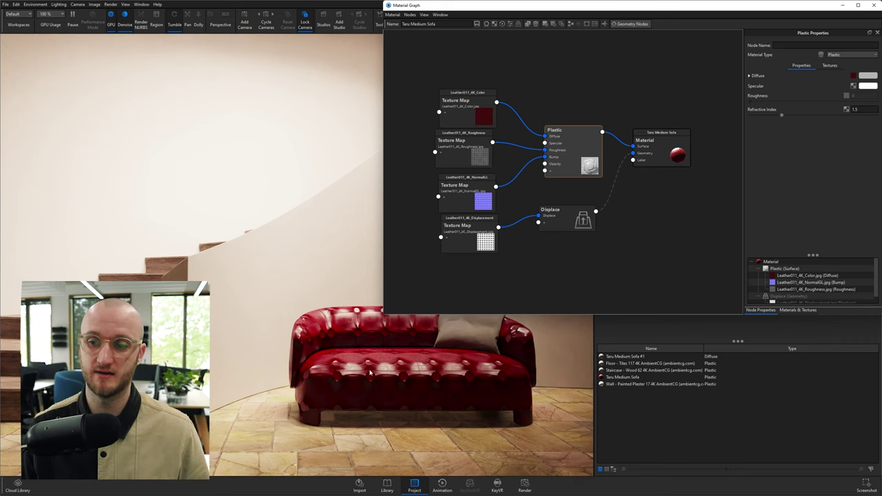
Shift the Displacement map and Displace nodes slightly and move the Color map up to even out the graph layout.
{"action": "scroll", "coordinate": [470, 228], "scroll_direction": "down", "scroll_amount": 2}
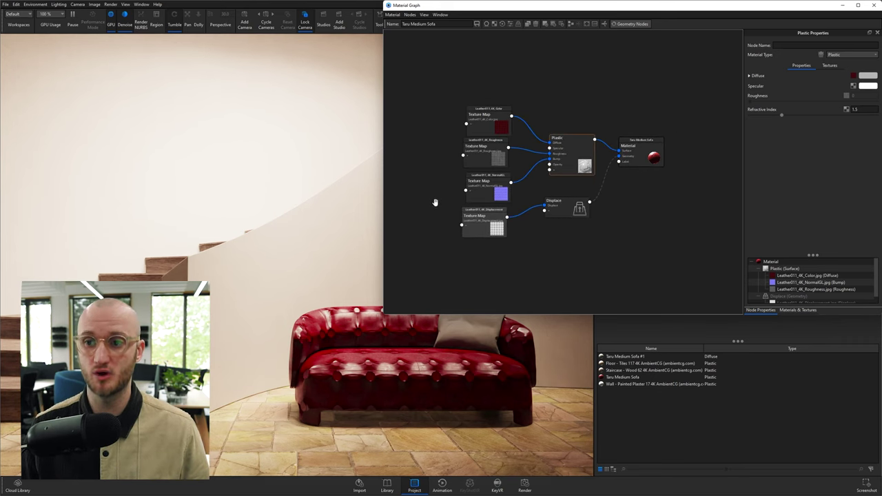
{"action": "left_click_drag", "start_coordinate": [508, 228], "coordinate": [554, 219]}
{"action": "left_click_drag", "start_coordinate": [488, 132], "coordinate": [484, 127]}
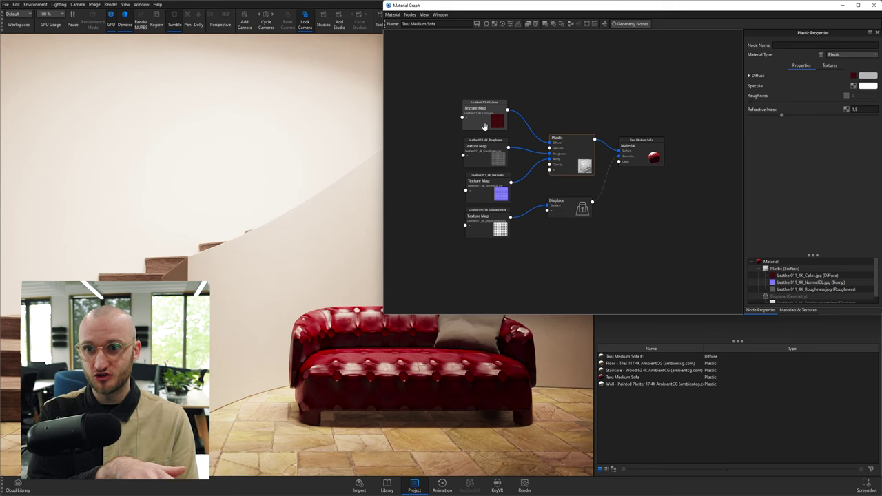
Add a Mapping 2D utility node to the left of the texture maps.
{"action": "scroll", "coordinate": [485, 130], "scroll_direction": "up", "scroll_amount": 5}
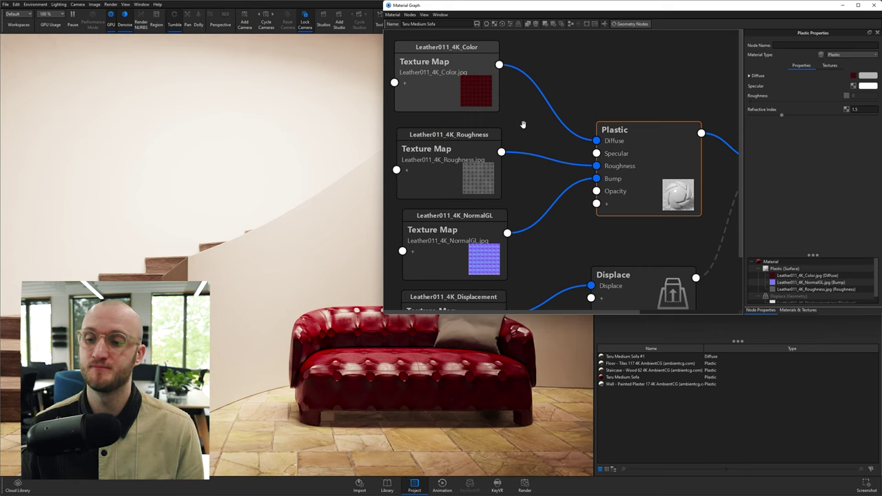
{"action": "scroll", "coordinate": [538, 118], "scroll_direction": "down", "scroll_amount": 5}
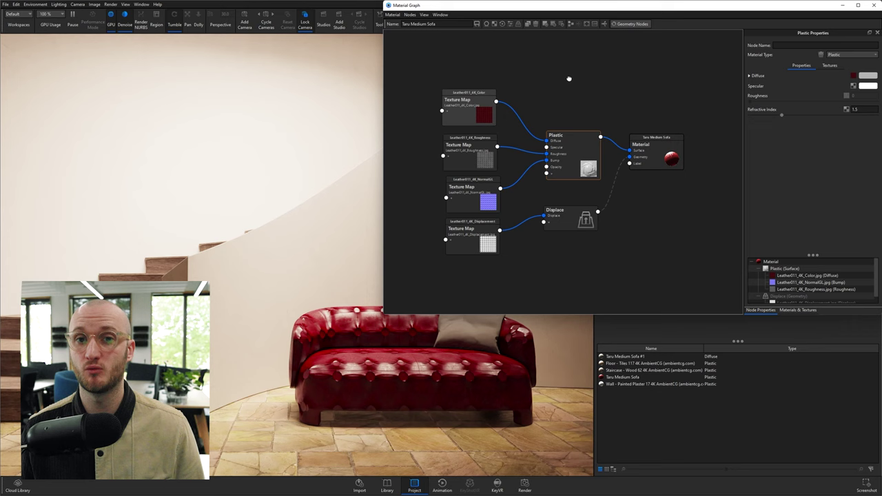
{"action": "scroll", "coordinate": [503, 201], "scroll_direction": "down", "scroll_amount": 1}
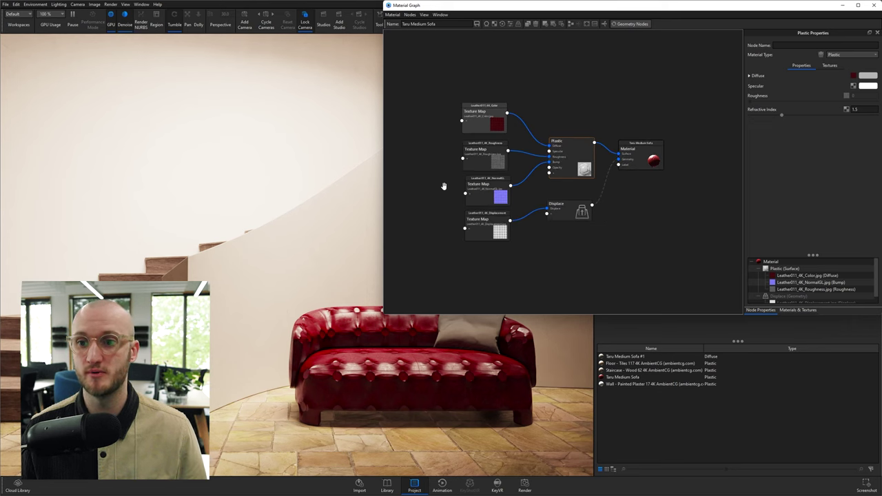
{"action": "right_click", "coordinate": [408, 159]}
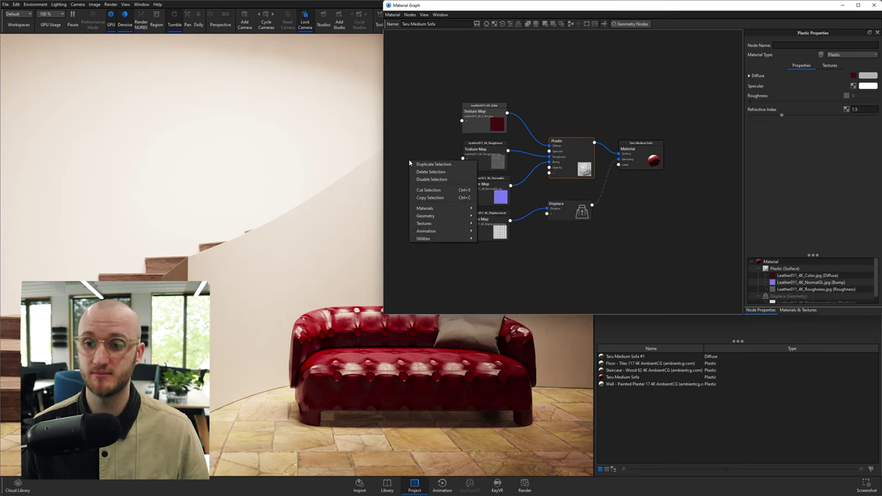
{"action": "mouse_move", "coordinate": [435, 240]}
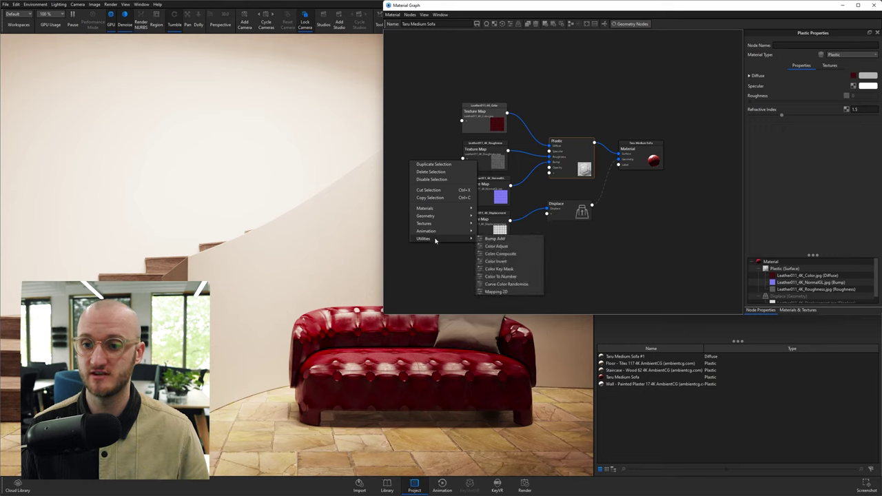
{"action": "left_click", "coordinate": [504, 292]}
{"action": "key", "text": "f"}
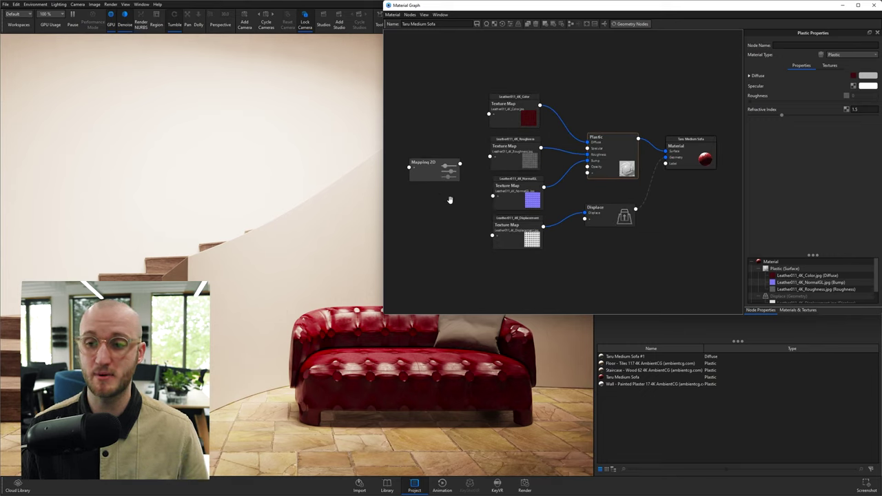
Connect Mapping 2D to the UV Mapping inputs of all four texture maps and move it further away from them.
{"action": "left_click_drag", "start_coordinate": [460, 164], "coordinate": [490, 114]}
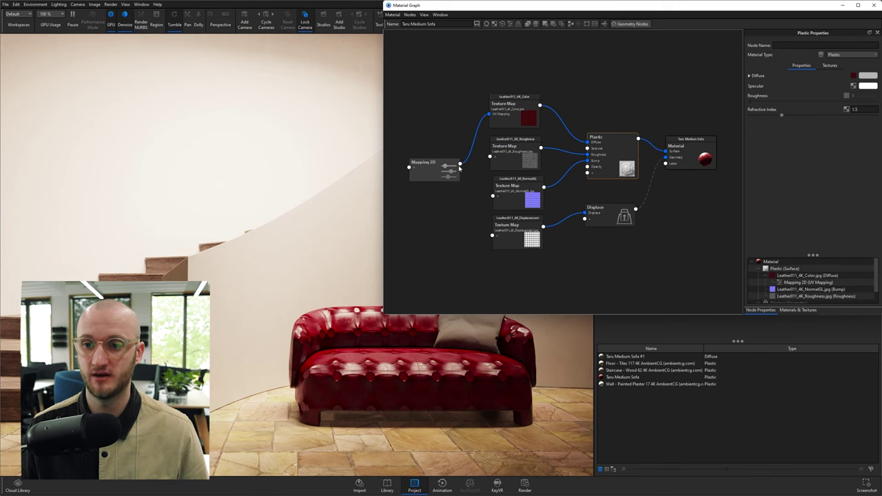
{"action": "left_click_drag", "start_coordinate": [459, 166], "coordinate": [493, 196]}
{"action": "left_click_drag", "start_coordinate": [460, 164], "coordinate": [492, 235]}
{"action": "left_click_drag", "start_coordinate": [441, 179], "coordinate": [415, 183]}
Set the Color map's mapping type to Node.
{"action": "left_click", "coordinate": [523, 102]}
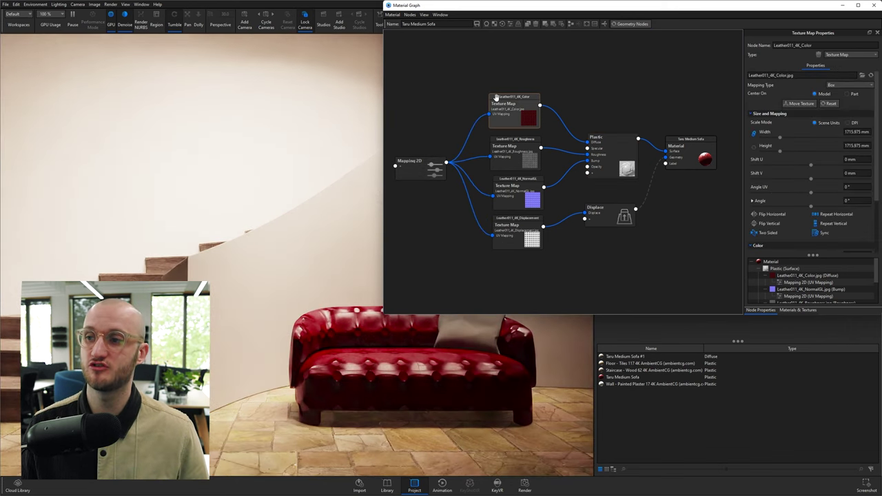
{"action": "left_click", "coordinate": [847, 86]}
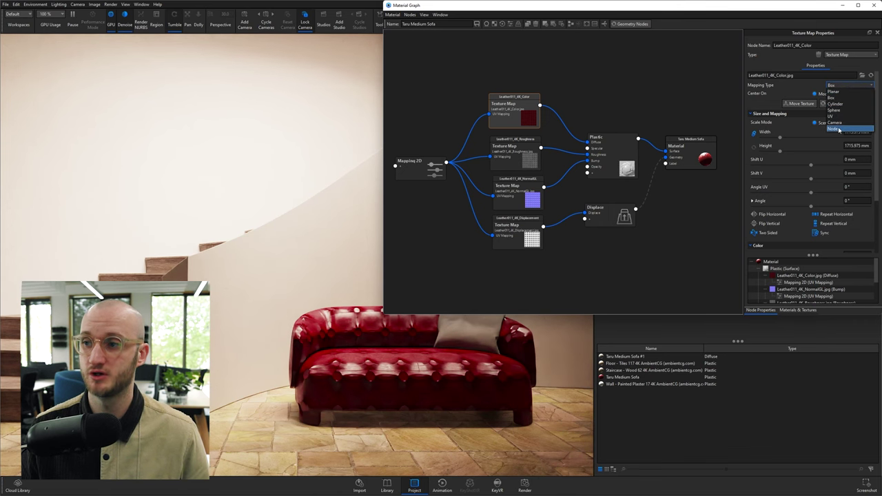
{"action": "left_click", "coordinate": [838, 129]}
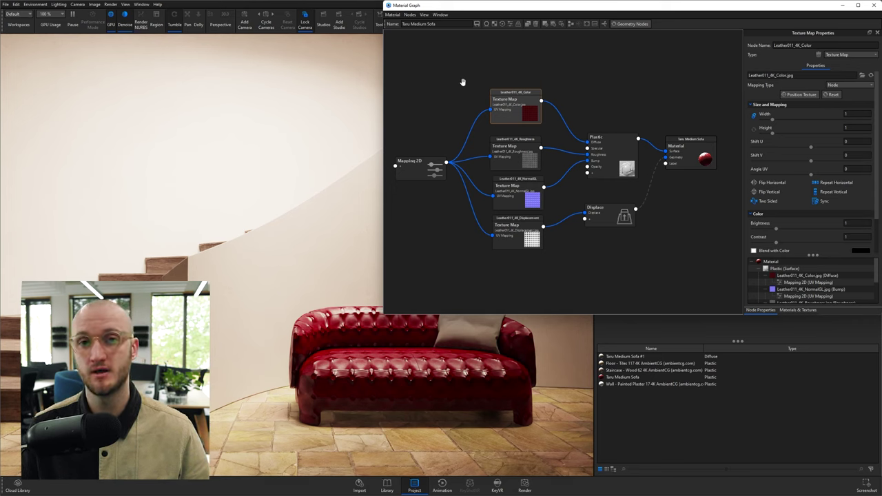
Move the Color, Roughness, NormalGL and Plastic nodes up to separate them from the displacement nodes.
{"action": "left_click_drag", "start_coordinate": [508, 95], "coordinate": [507, 82]}
{"action": "left_click_drag", "start_coordinate": [507, 146], "coordinate": [506, 130]}
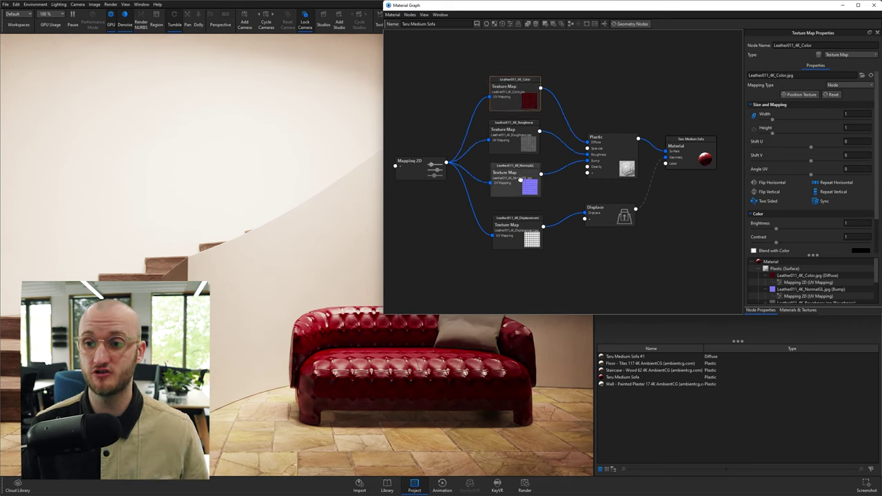
{"action": "left_click_drag", "start_coordinate": [508, 200], "coordinate": [509, 179]}
{"action": "left_click_drag", "start_coordinate": [622, 144], "coordinate": [619, 131]}
{"action": "left_click_drag", "start_coordinate": [531, 176], "coordinate": [531, 181]}
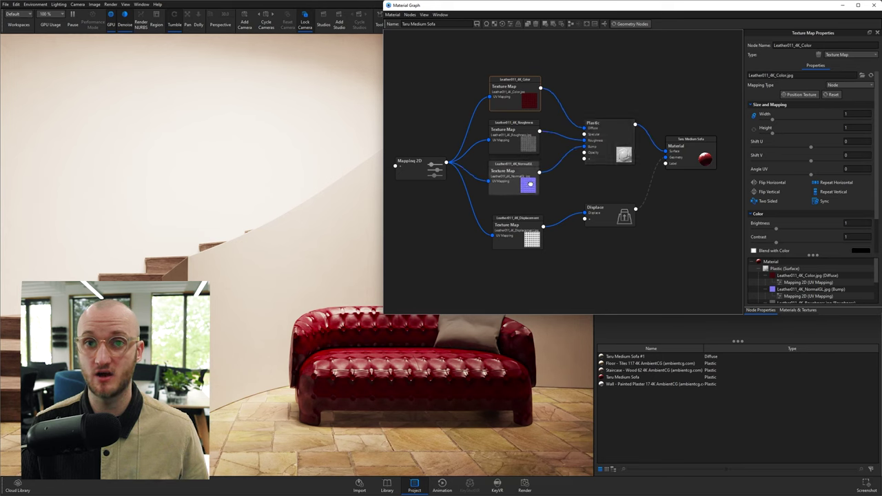
Set the mapping type of the Roughness and Displacement maps to Node, and nudge the Displacement map upward.
{"action": "left_click", "coordinate": [522, 133]}
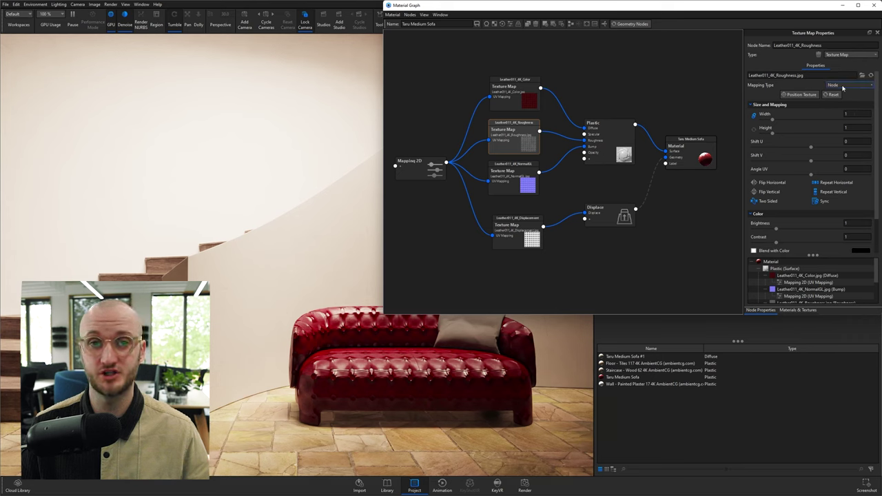
{"action": "left_click", "coordinate": [521, 237]}
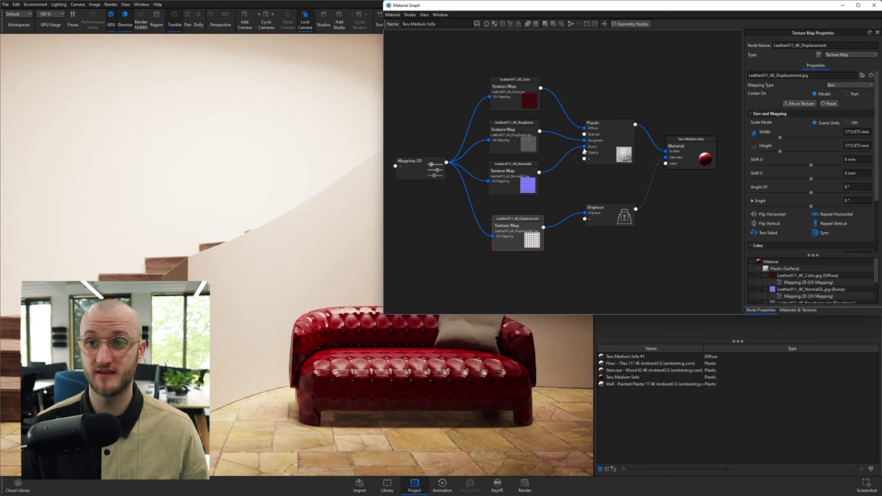
{"action": "left_click", "coordinate": [835, 85]}
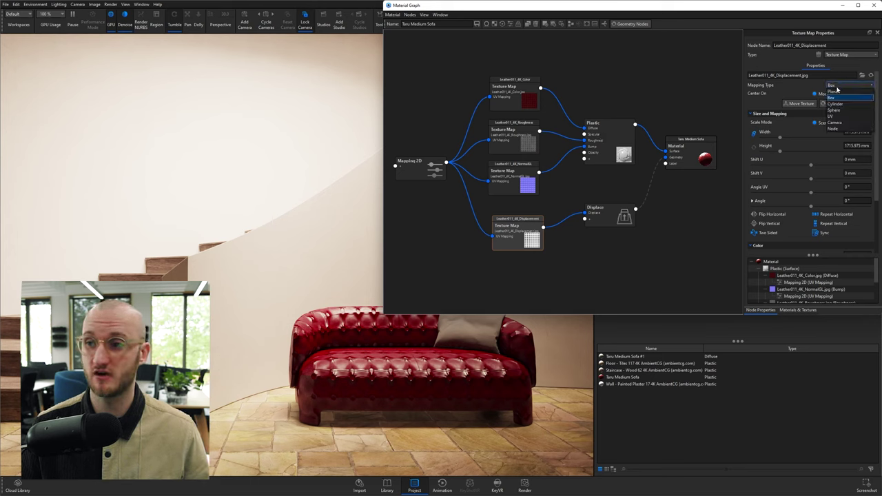
{"action": "left_click", "coordinate": [834, 129]}
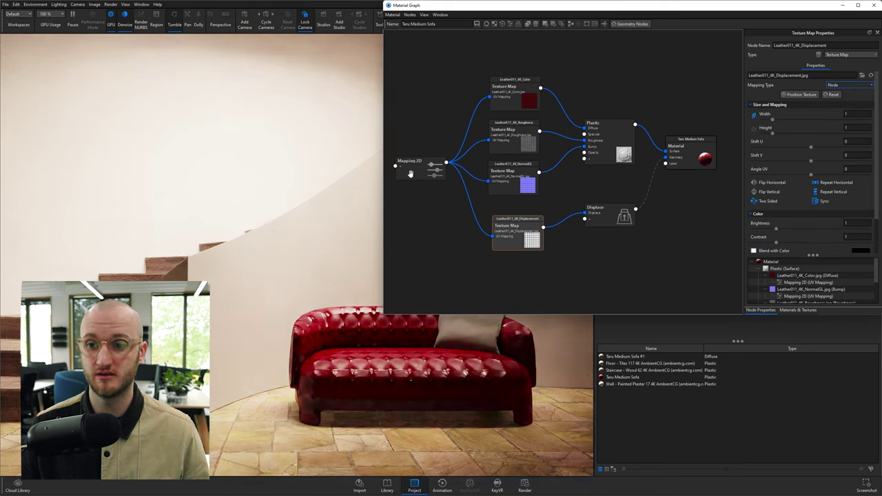
{"action": "left_click_drag", "start_coordinate": [515, 242], "coordinate": [512, 235]}
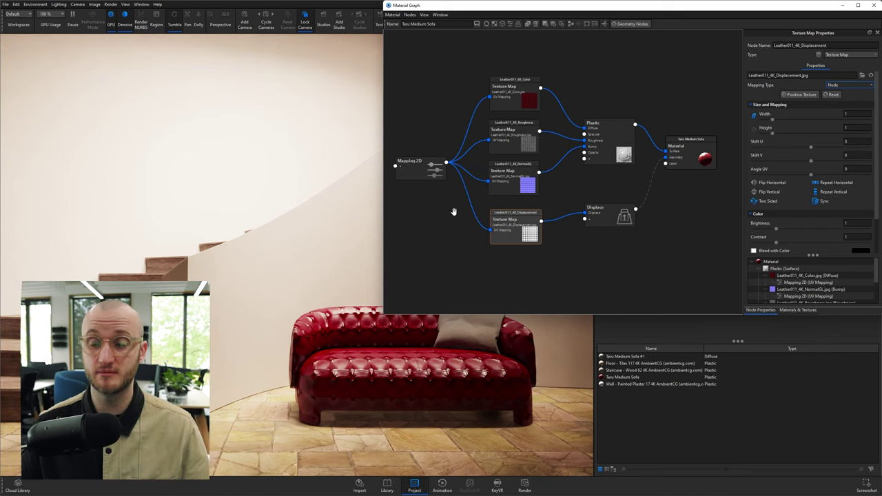
Set the Mapping 2D node's width and height to 560 mm, keeping its mapping type as Box.
{"action": "left_click", "coordinate": [426, 176]}
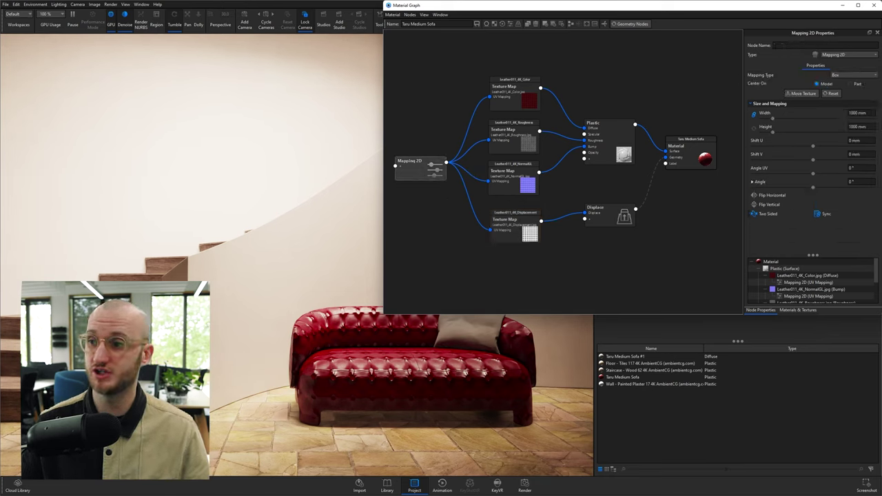
{"action": "left_click_drag", "start_coordinate": [778, 116], "coordinate": [768, 121]}
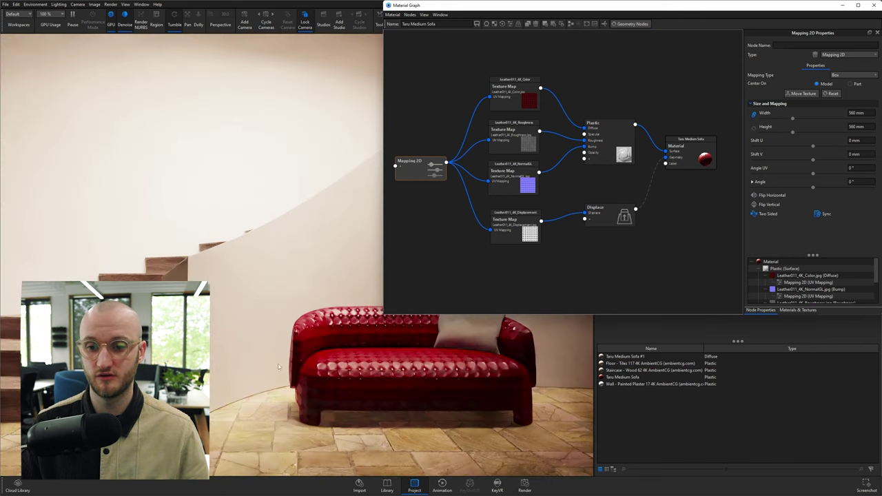
{"action": "left_click", "coordinate": [839, 76]}
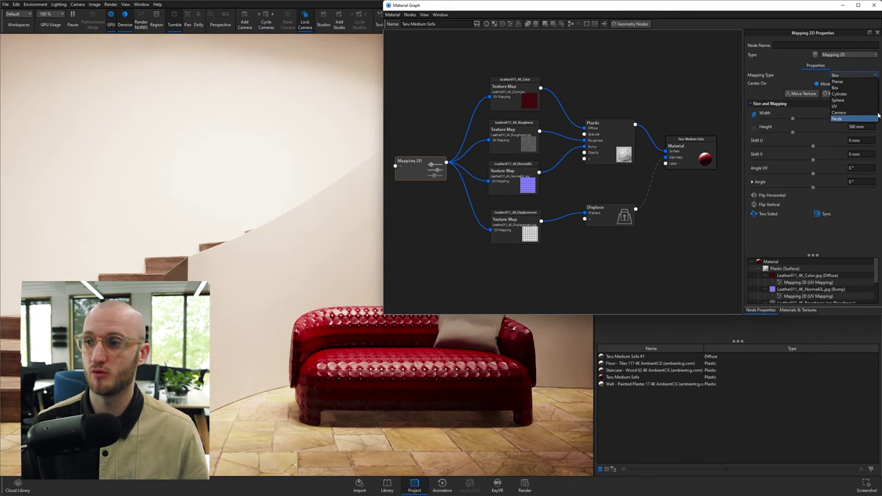
{"action": "left_click", "coordinate": [835, 88]}
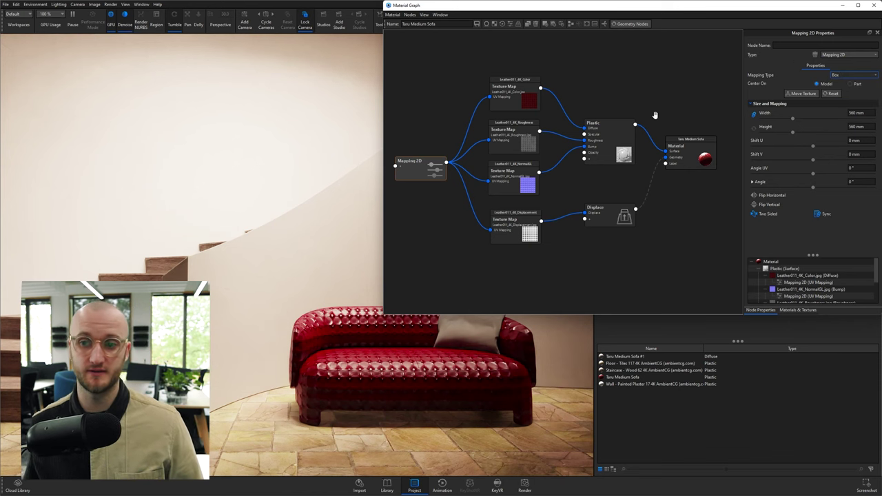
Move the Material Graph window and shrink it to uncover more of the sofa render.
{"action": "left_click_drag", "start_coordinate": [796, 7], "coordinate": [726, 20]}
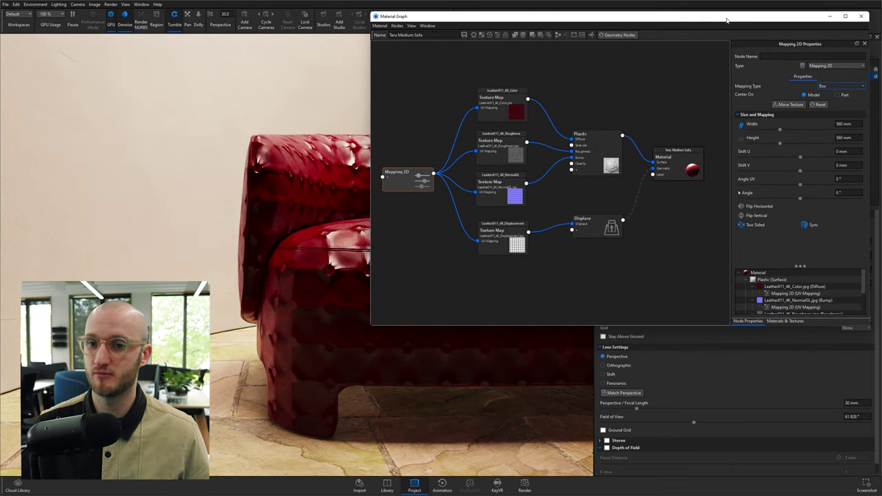
{"action": "left_click_drag", "start_coordinate": [372, 324], "coordinate": [383, 226]}
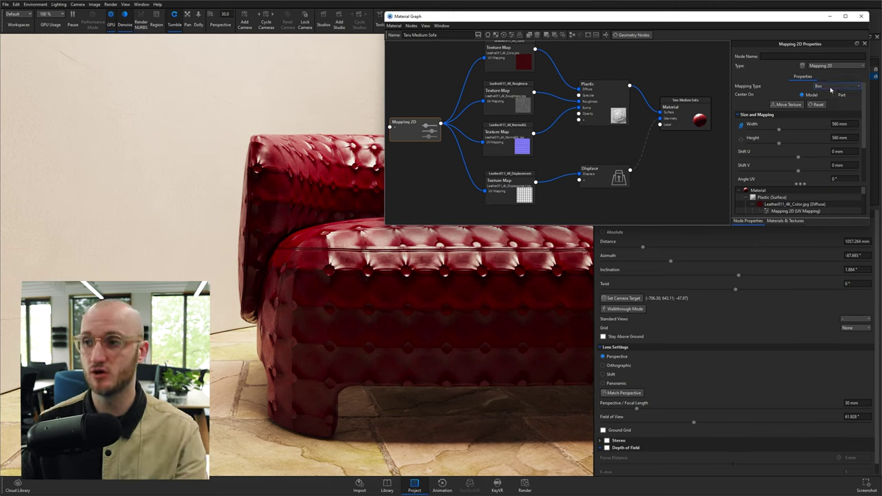
Switch the Mapping 2D node's mapping type to UV and reduce its width and height to 0.688.
{"action": "left_click", "coordinate": [830, 87]}
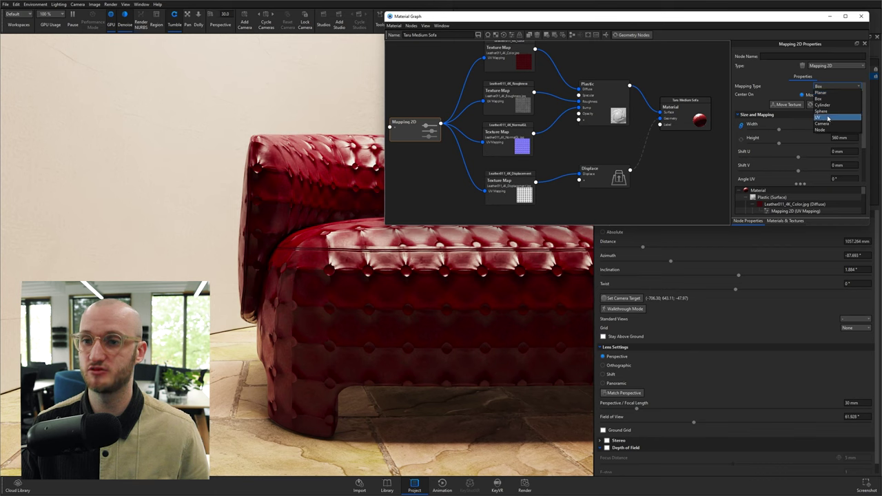
{"action": "left_click", "coordinate": [820, 117]}
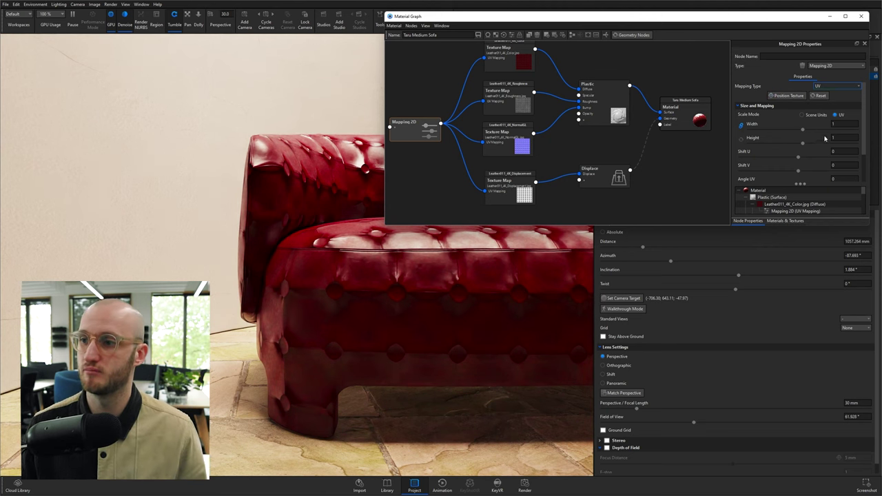
{"action": "mouse_move", "coordinate": [803, 131]}
{"action": "left_mouse_down"}
{"action": "mouse_move", "coordinate": [774, 133]}
{"action": "mouse_move", "coordinate": [787, 130]}
{"action": "left_mouse_up"}
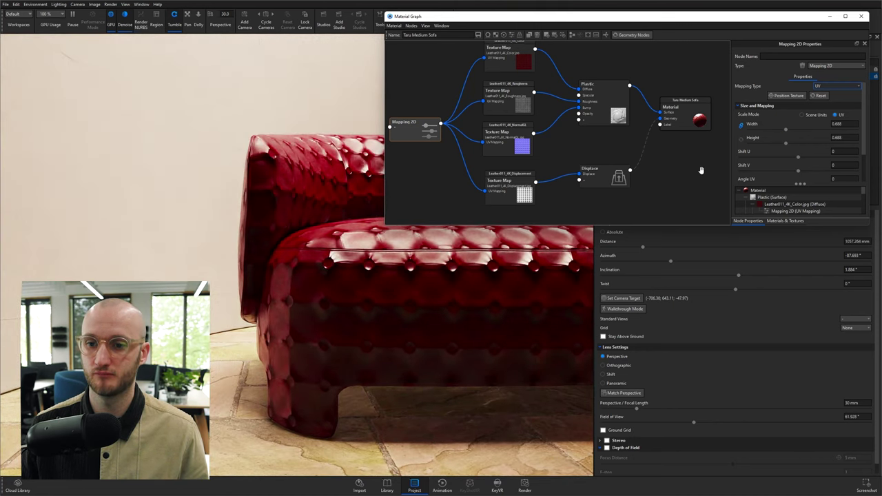
Shrink the Material Graph window and set the NormalGL texture map's bump height to -1.
{"action": "left_click_drag", "start_coordinate": [384, 225], "coordinate": [458, 257]}
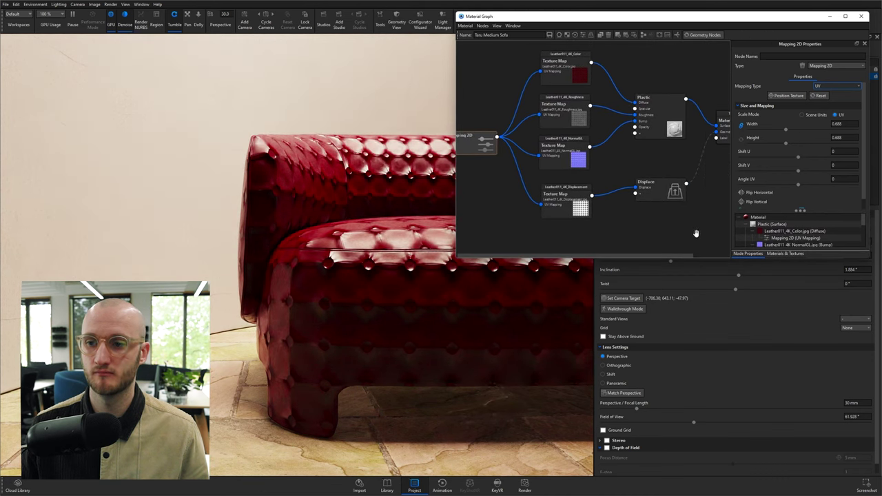
{"action": "scroll", "coordinate": [682, 229], "scroll_direction": "down", "scroll_amount": 1}
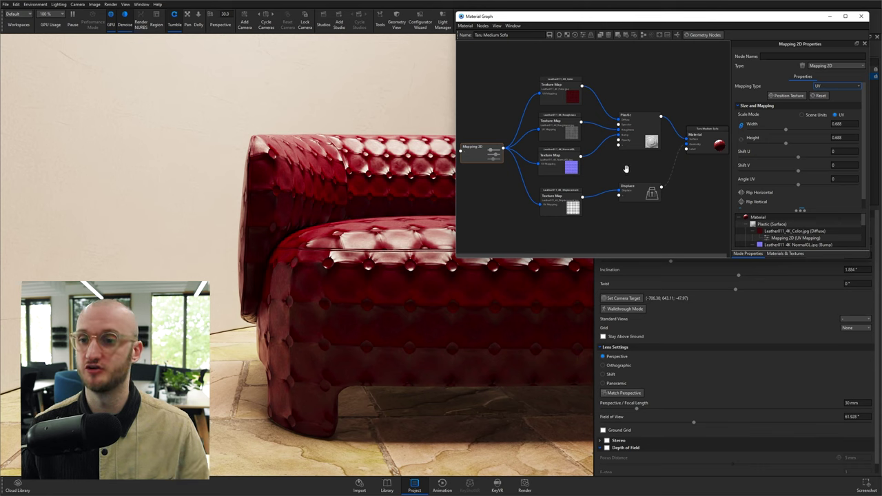
{"action": "left_click", "coordinate": [574, 164]}
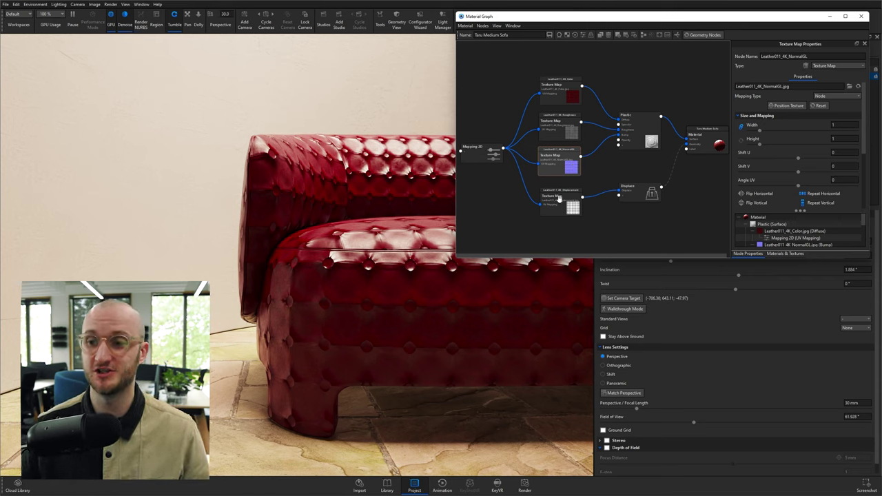
{"action": "left_click_drag", "start_coordinate": [559, 200], "coordinate": [555, 203]}
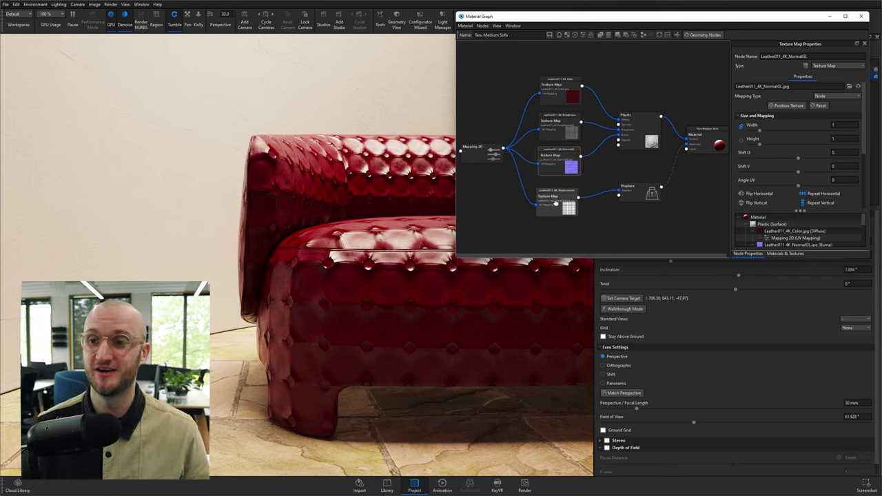
{"action": "left_click", "coordinate": [570, 162]}
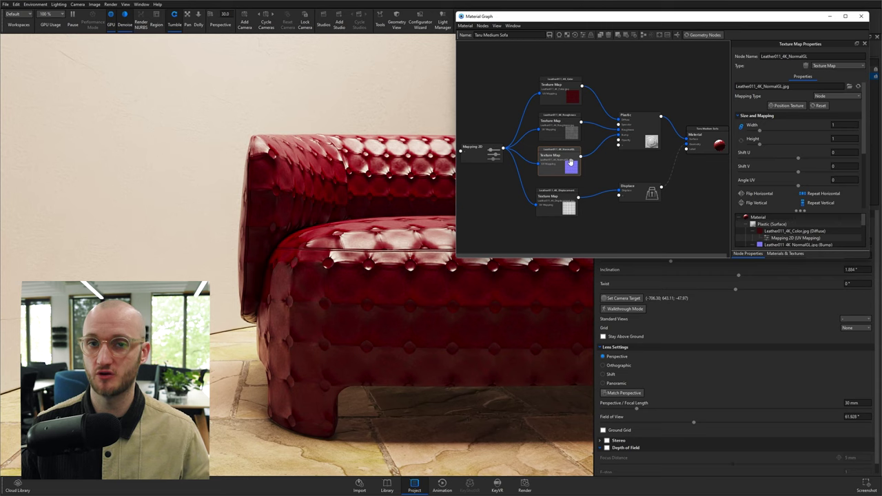
{"action": "scroll", "coordinate": [821, 153], "scroll_direction": "down", "scroll_amount": 3}
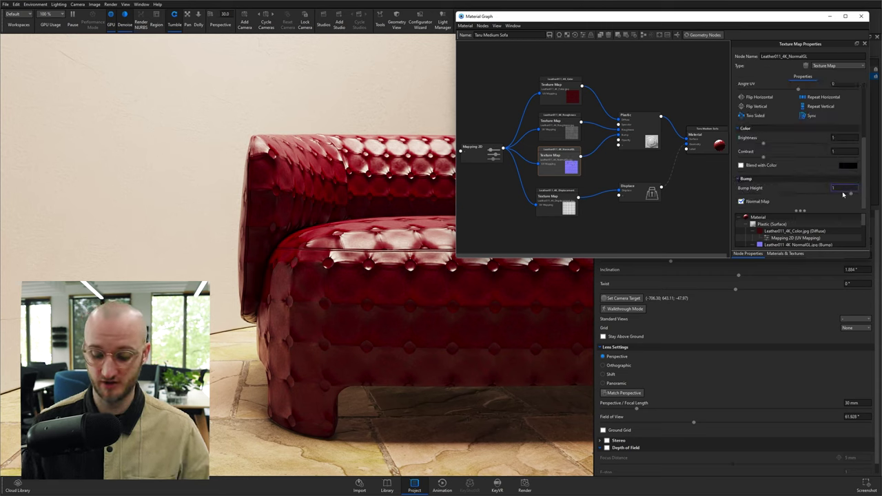
{"action": "type", "text": "-1"}
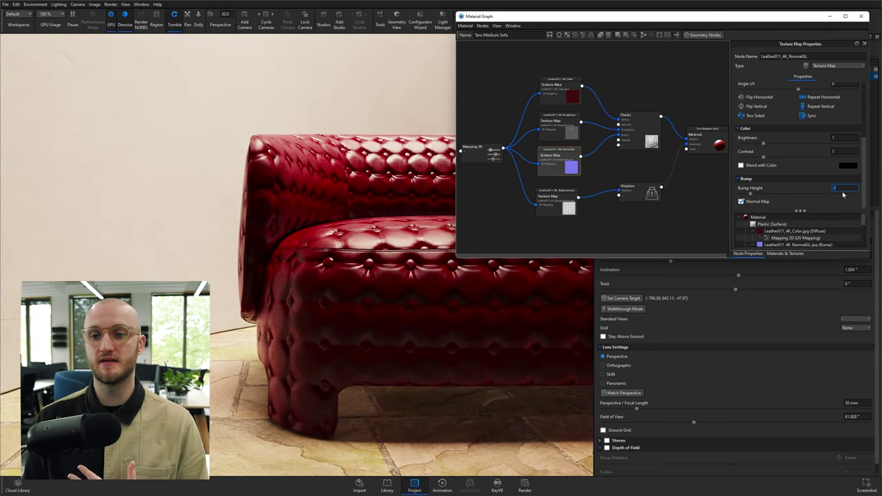
Toggle the NormalGL texture map off and on to compare its bump effect on the sofa, leaving the map disabled.
{"action": "right_click", "coordinate": [565, 159]}
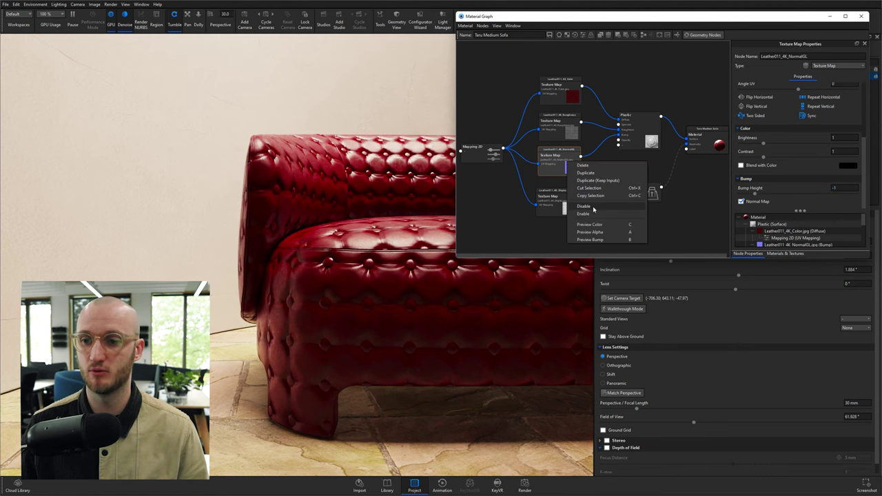
{"action": "left_click", "coordinate": [591, 205]}
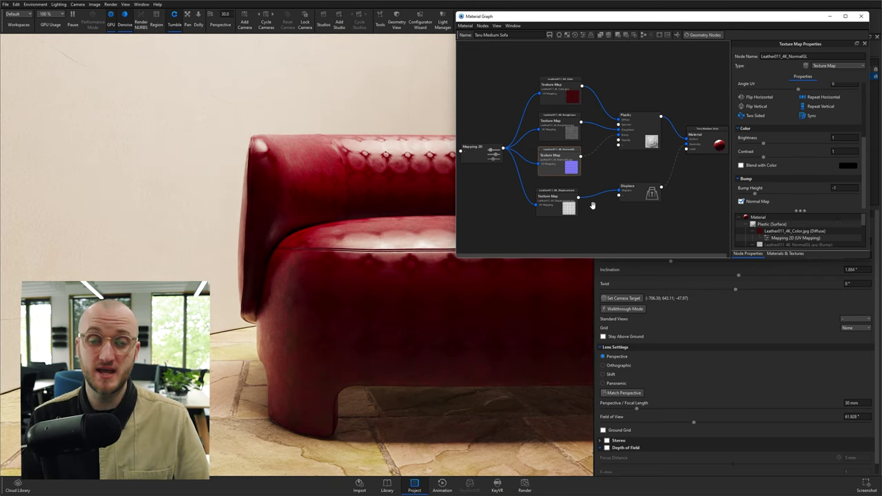
{"action": "right_click", "coordinate": [577, 168]}
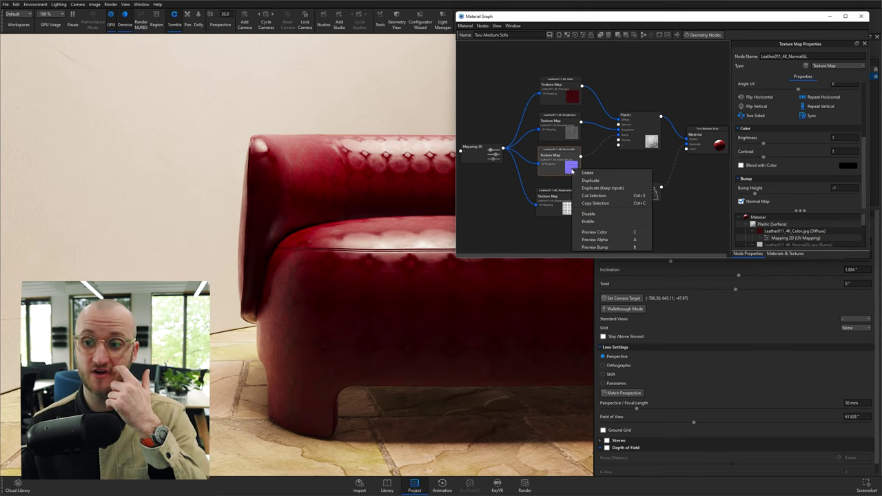
{"action": "left_click", "coordinate": [599, 221]}
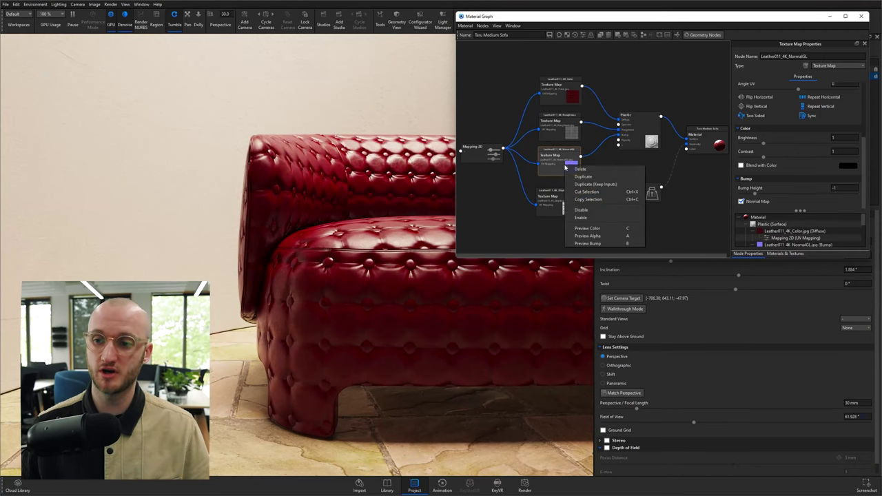
{"action": "left_click", "coordinate": [616, 217]}
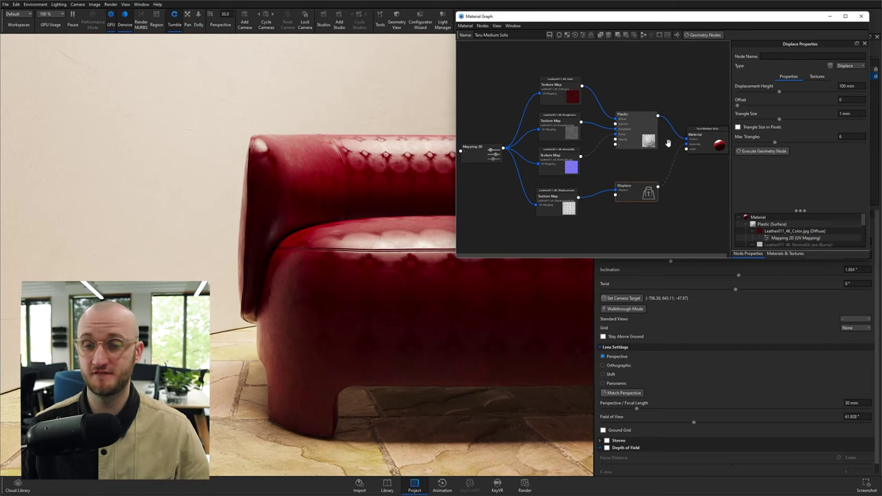
Set the Displace node's displacement height to 20 mm, keeping the offset at 0 and the triangle size at 1 mm.
{"action": "left_click", "coordinate": [846, 85]}
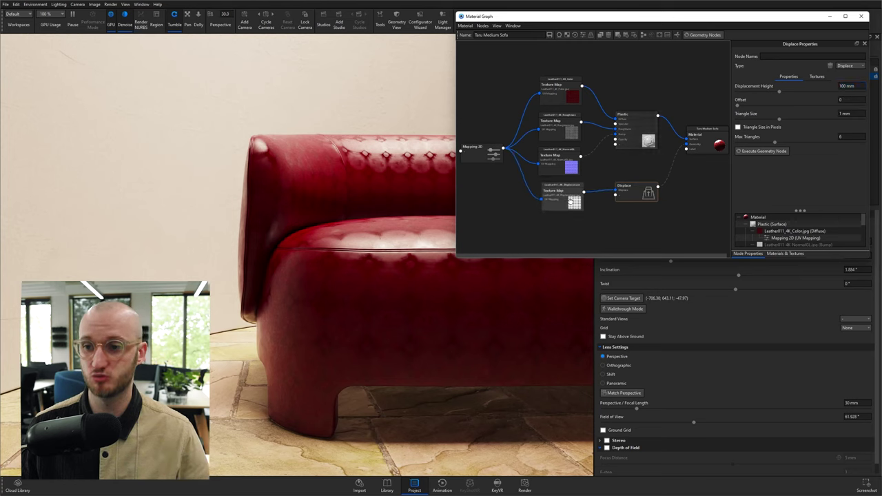
{"action": "scroll", "coordinate": [620, 183], "scroll_direction": "up", "scroll_amount": 4}
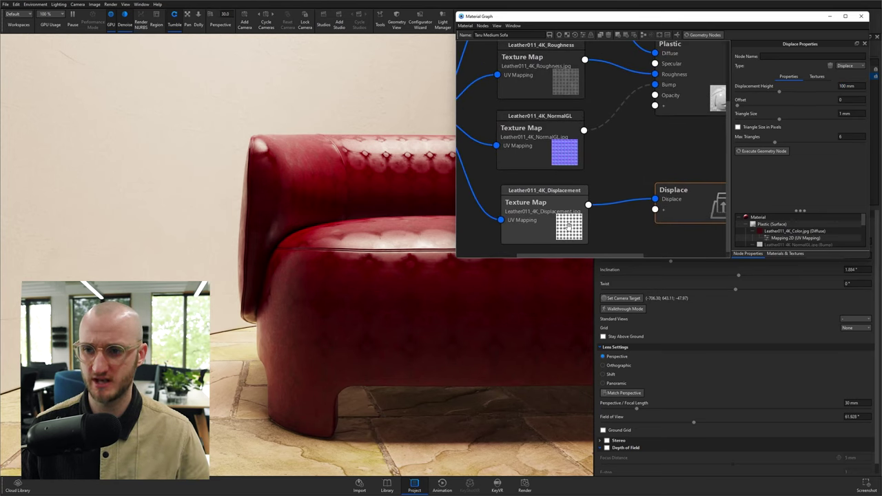
{"action": "scroll", "coordinate": [566, 230], "scroll_direction": "down", "scroll_amount": 4}
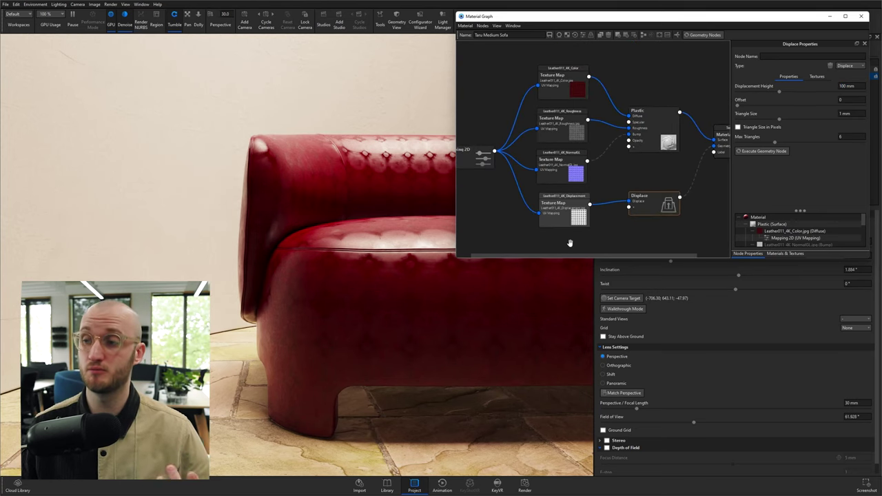
{"action": "left_click", "coordinate": [846, 85]}
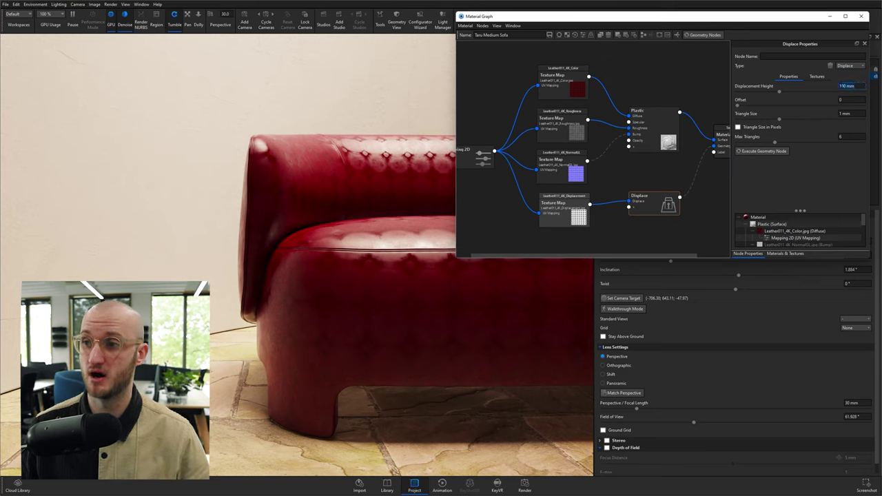
{"action": "type", "text": "10"}
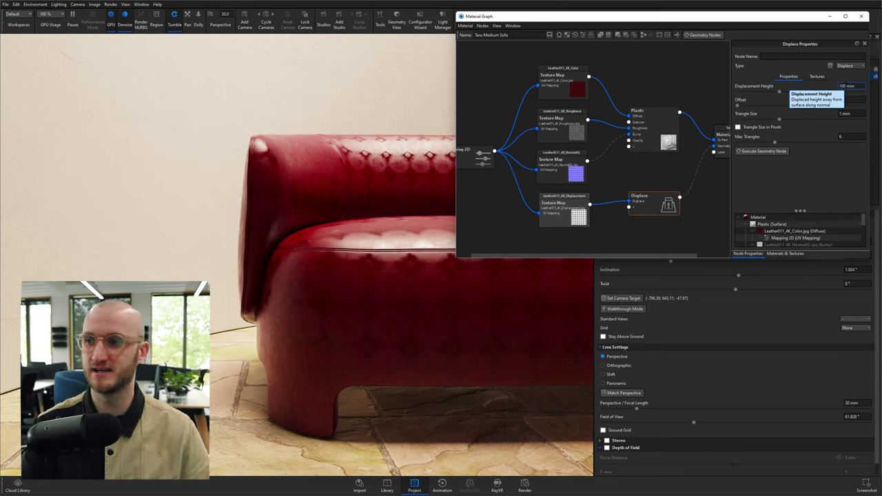
{"action": "type", "text": "0"}
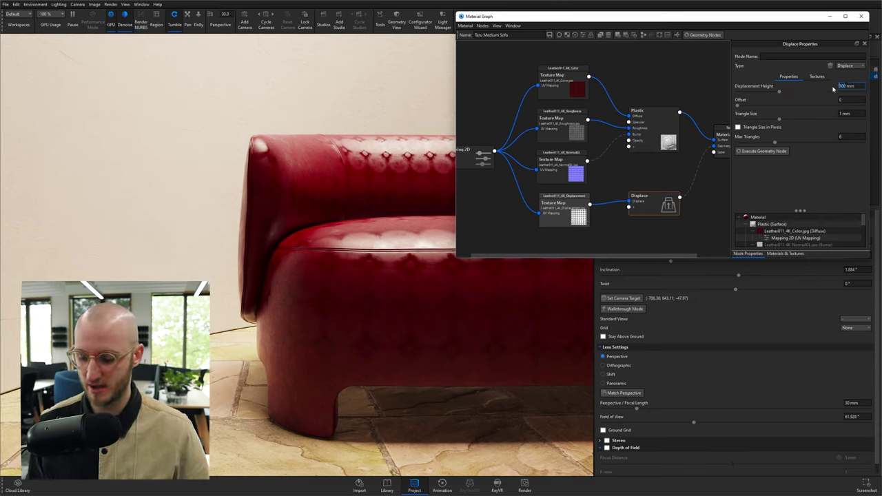
{"action": "key", "text": "Return"}
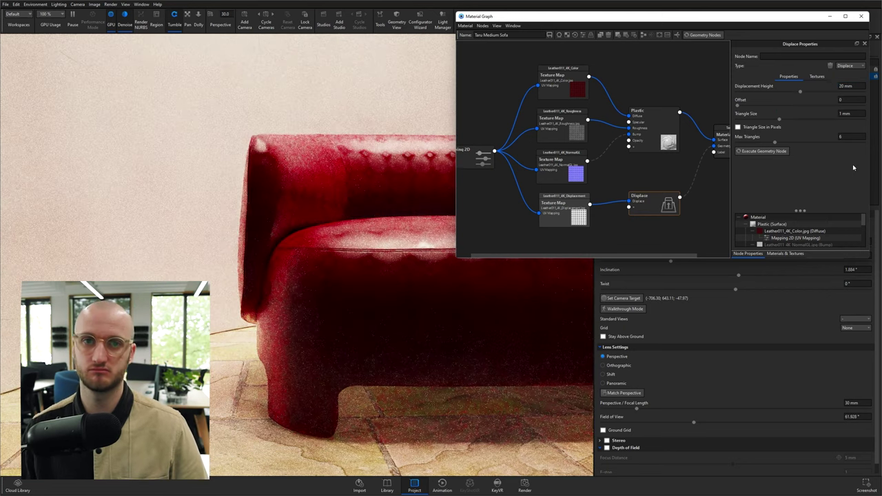
{"action": "left_click", "coordinate": [843, 100]}
{"action": "key", "text": "Return"}
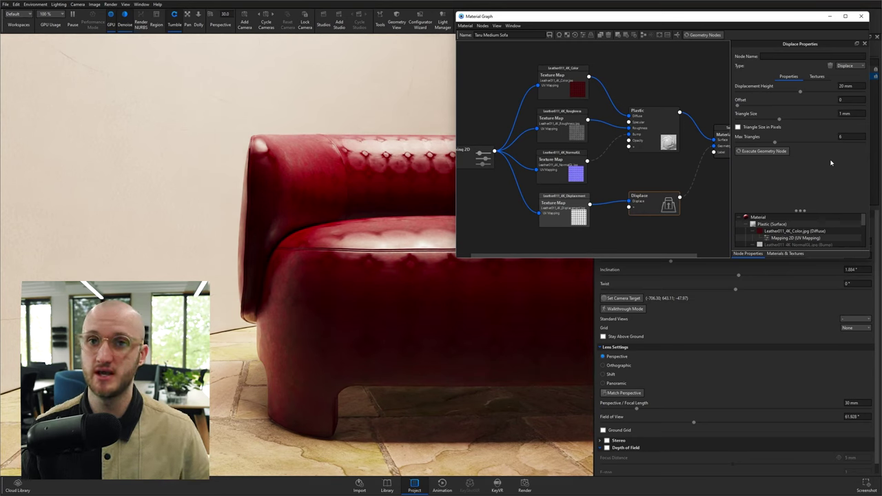
{"action": "left_click", "coordinate": [848, 114]}
{"action": "key", "text": "Return"}
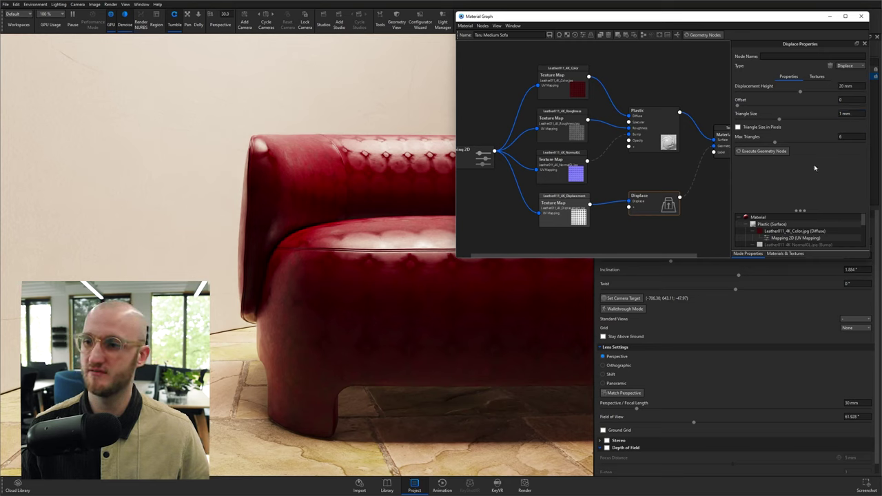
Enable the Displace node and execute the geometry node to displace the sofa surface.
{"action": "right_click", "coordinate": [661, 204]}
{"action": "left_click", "coordinate": [676, 256]}
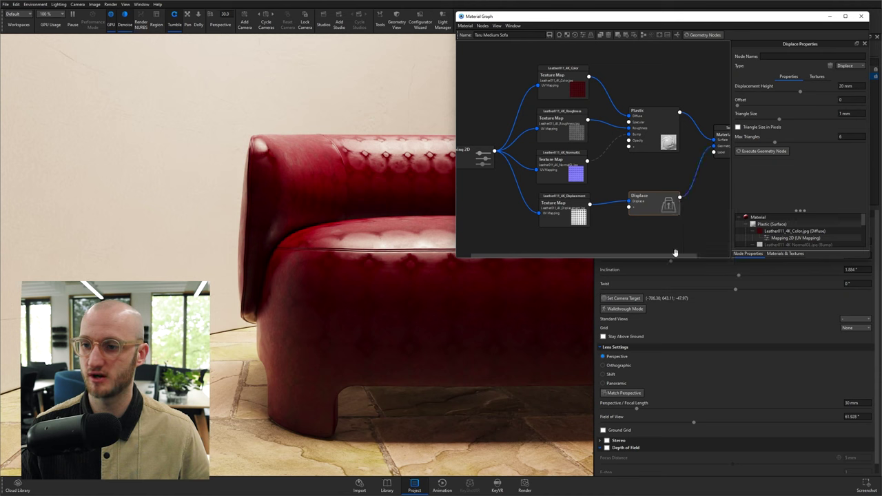
{"action": "left_click", "coordinate": [759, 152]}
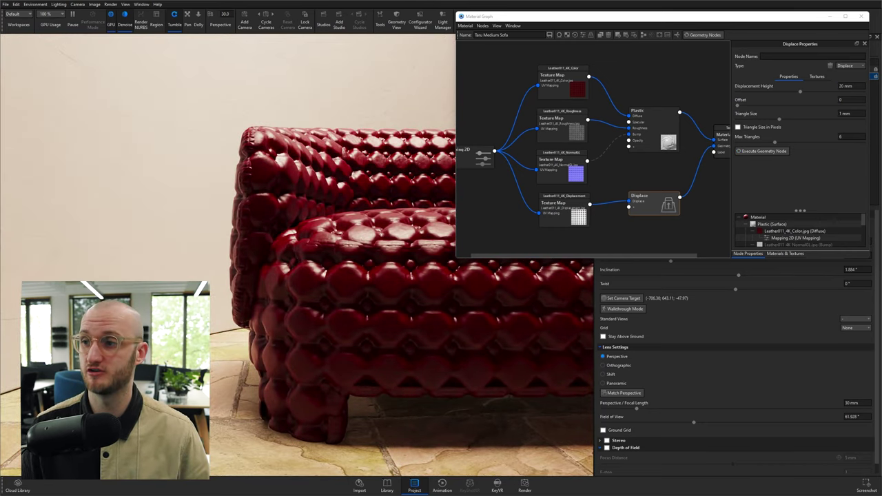
Try a displacement height of 5 mm on the Displace node and re-execute the geometry node.
{"action": "left_click", "coordinate": [844, 86]}
{"action": "type", "text": "5"}
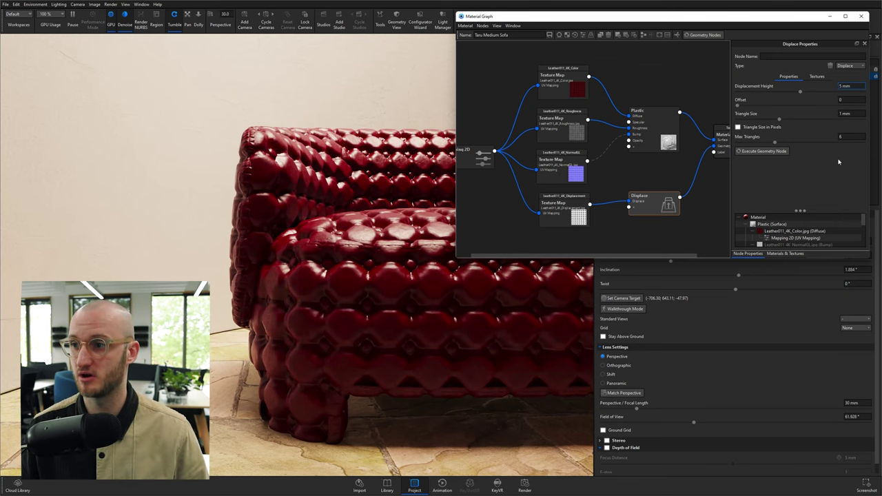
{"action": "left_click", "coordinate": [784, 151]}
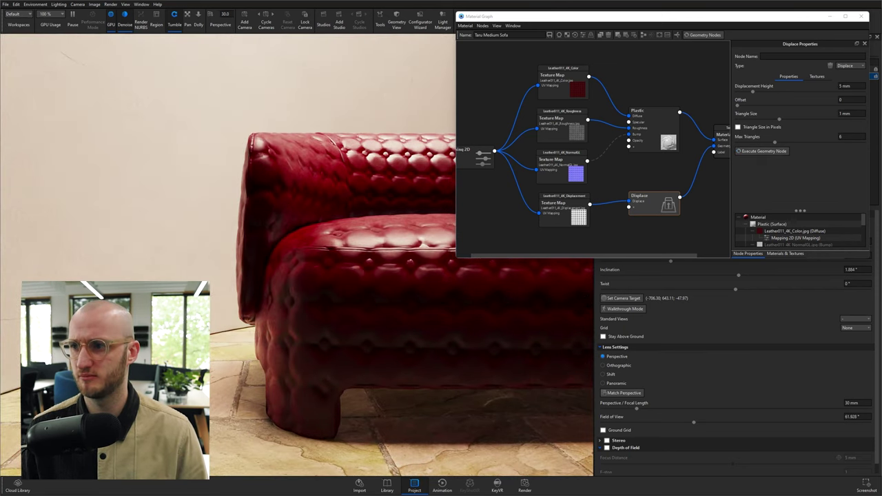
Set the Displace node's displacement height to 8 mm and re-execute the geometry node.
{"action": "left_click", "coordinate": [833, 86]}
{"action": "type", "text": "8"}
{"action": "left_click", "coordinate": [775, 152]}
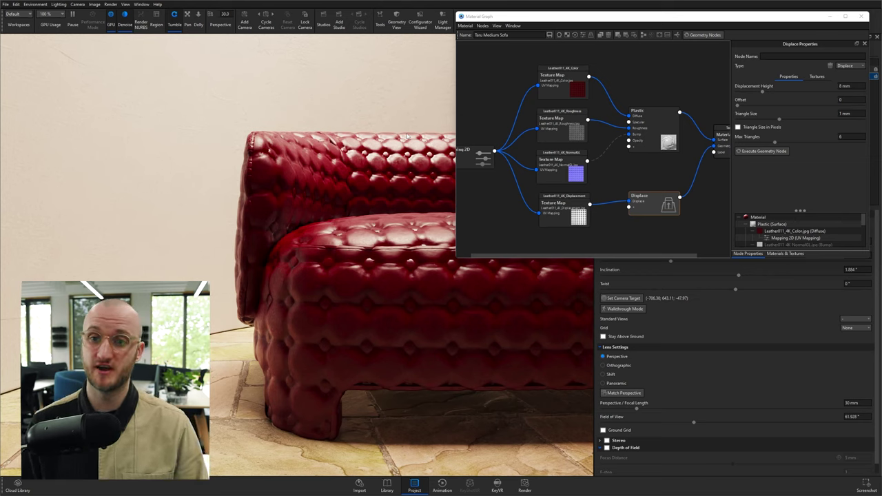
Show the heads-up display with scene statistics over the sofa's real-time view.
{"action": "left_click", "coordinate": [830, 168]}
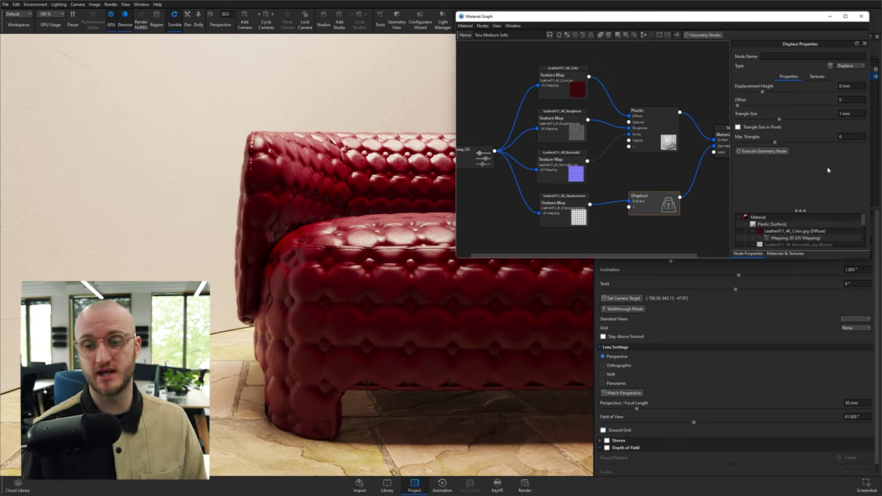
{"action": "left_click", "coordinate": [222, 74]}
{"action": "key", "text": "h"}
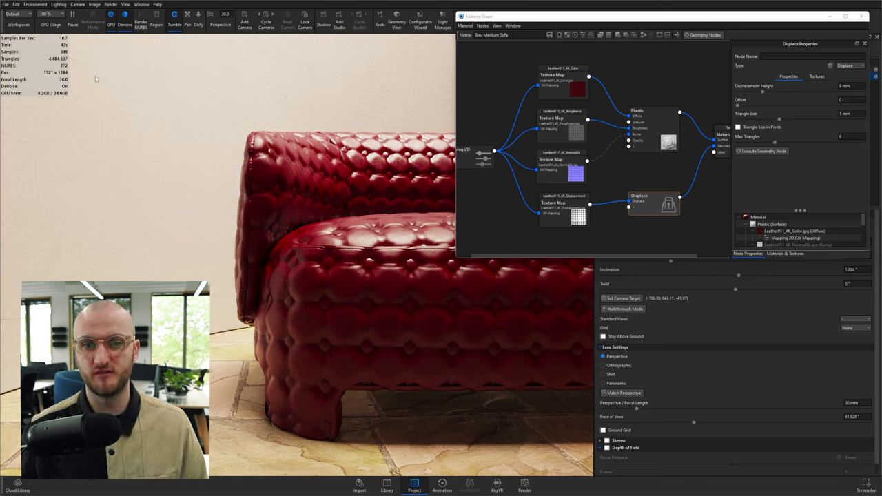
Disable the Displace node and execute the geometry node to compare the scene's triangle count without displacement.
{"action": "right_click", "coordinate": [667, 200]}
{"action": "left_click", "coordinate": [686, 246]}
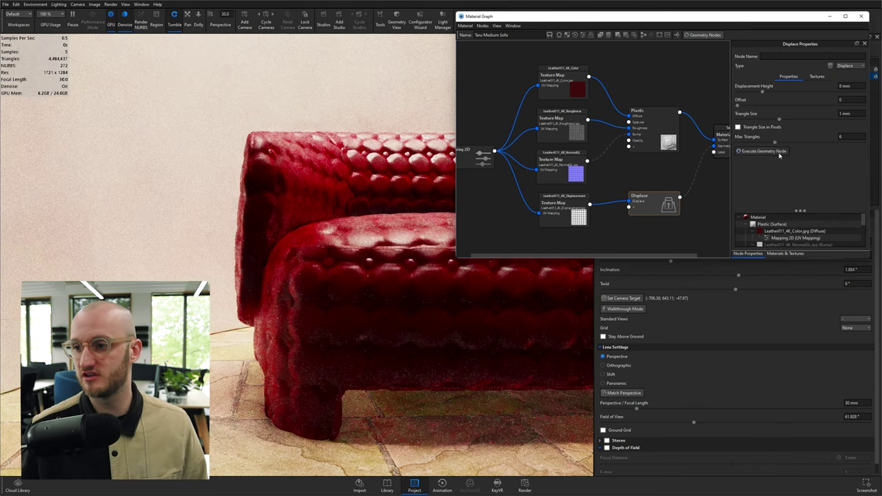
{"action": "left_click", "coordinate": [779, 153]}
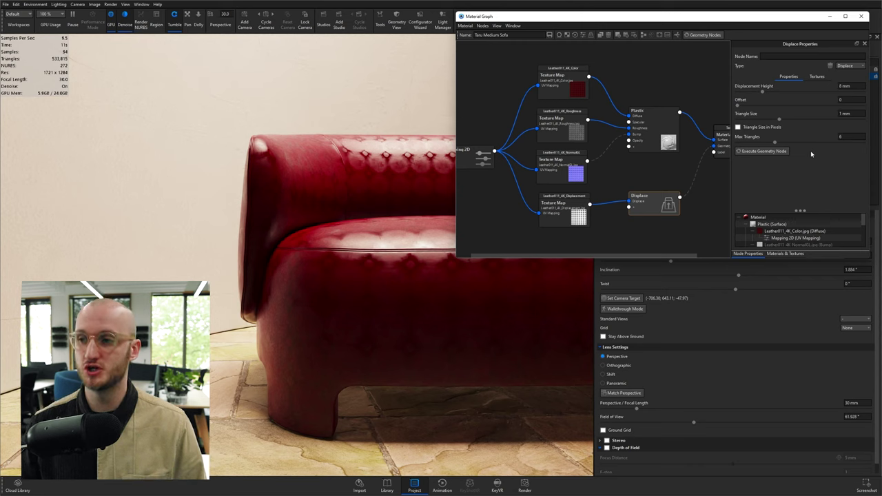
Set the Displace node's triangle size to 0.5 mm.
{"action": "left_click", "coordinate": [815, 112]}
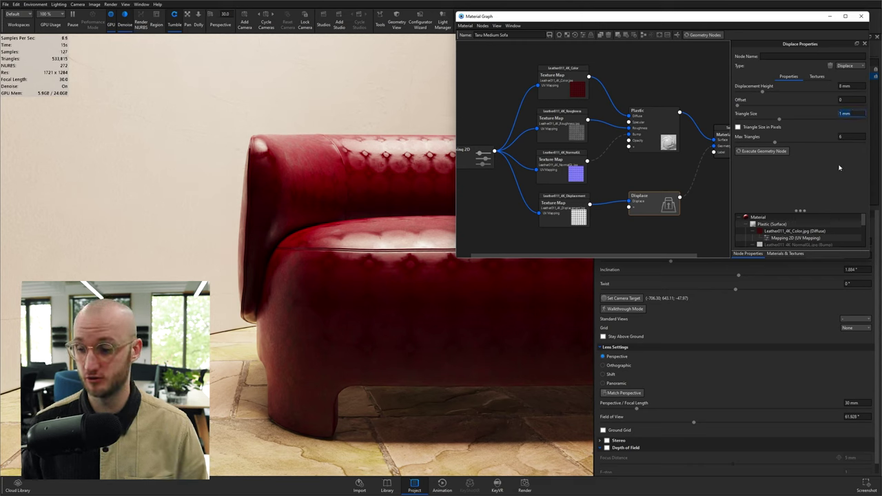
{"action": "key", "text": "Home"}
{"action": "type", "text": "0.5"}
{"action": "key", "text": "Return"}
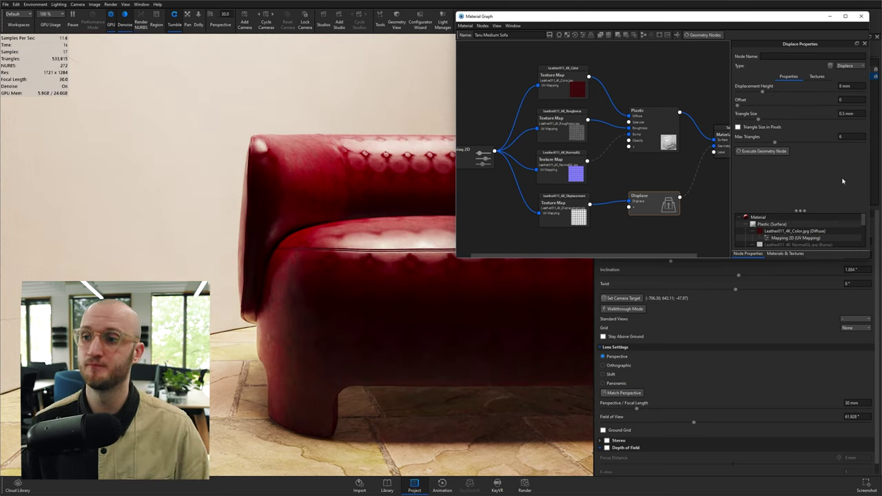
Set the Displace node's maximum triangles to 10.
{"action": "left_click", "coordinate": [846, 136]}
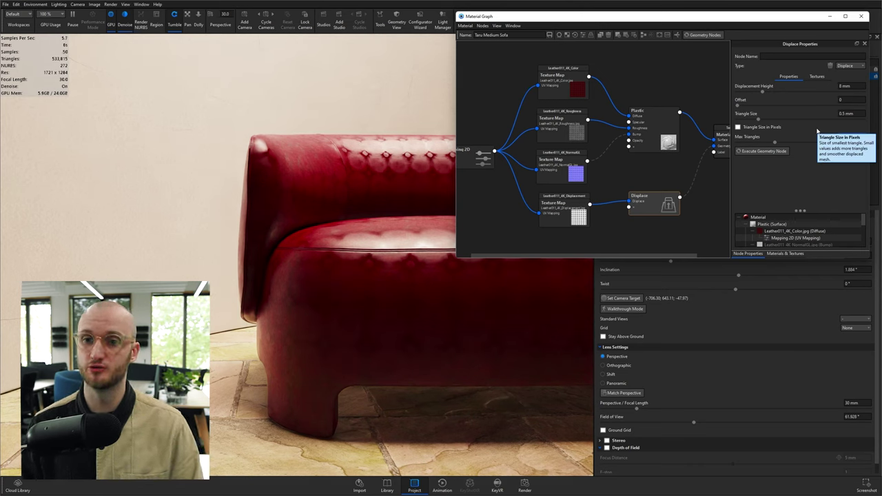
{"action": "left_click", "coordinate": [842, 136]}
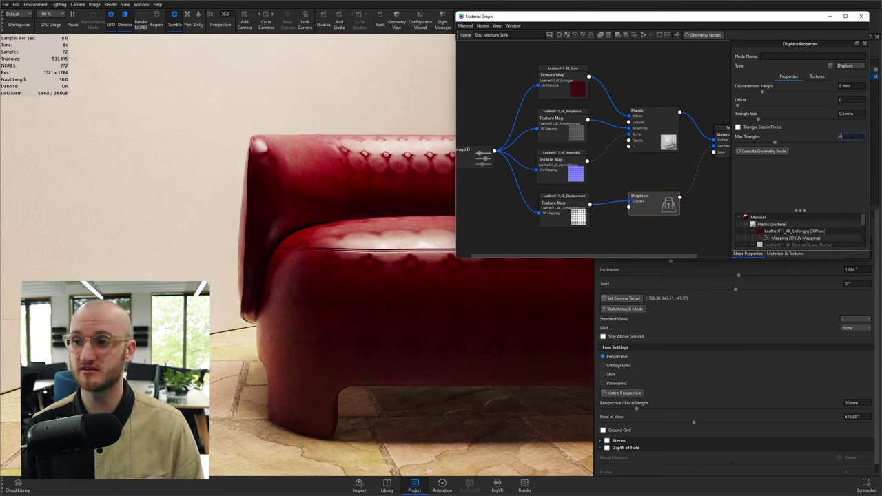
{"action": "key", "text": "Return"}
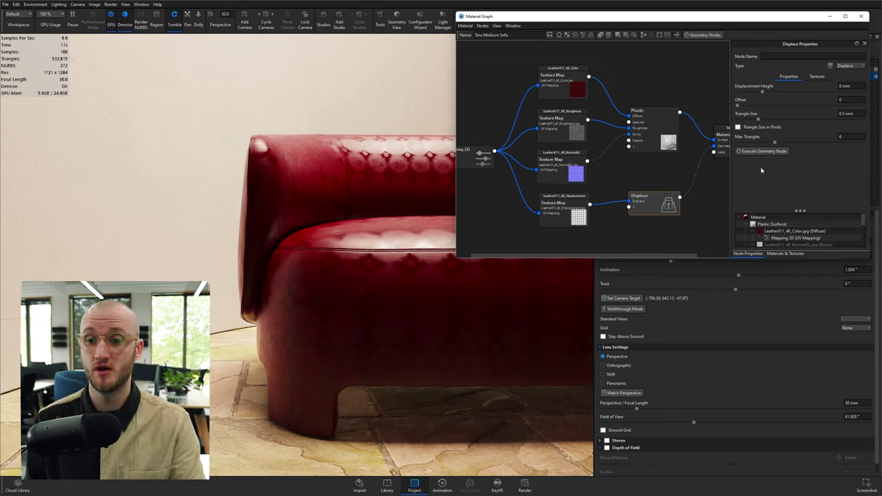
{"action": "scroll", "coordinate": [847, 138], "scroll_direction": "up", "scroll_amount": 4}
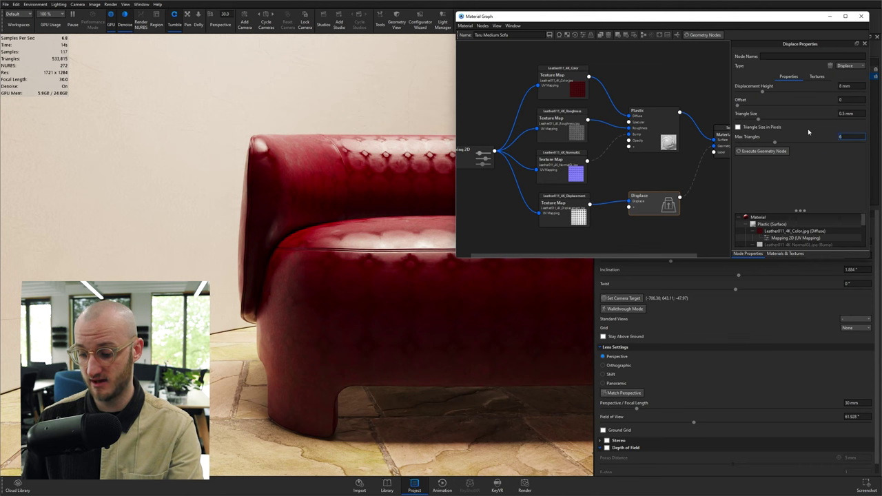
{"action": "left_click", "coordinate": [764, 151]}
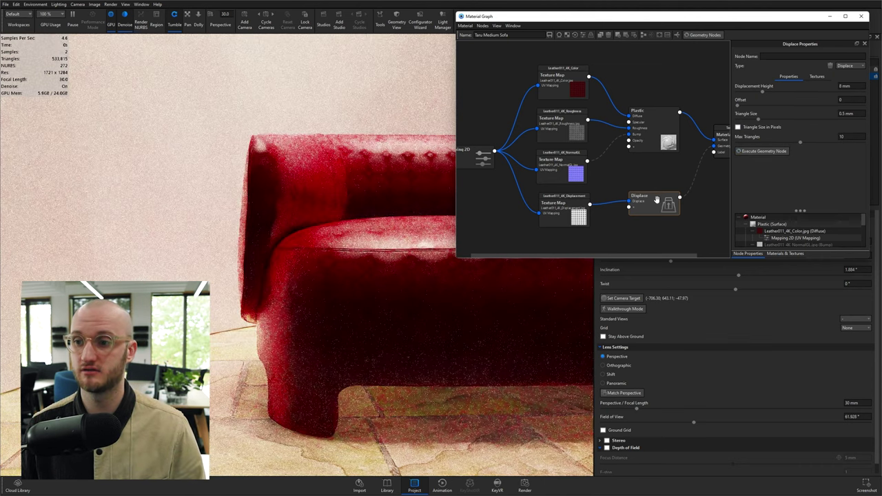
Enable the Displace node and execute the geometry node to preview the displaced leather on the sofa.
{"action": "right_click", "coordinate": [657, 200]}
{"action": "left_click", "coordinate": [673, 252]}
{"action": "left_click", "coordinate": [773, 152]}
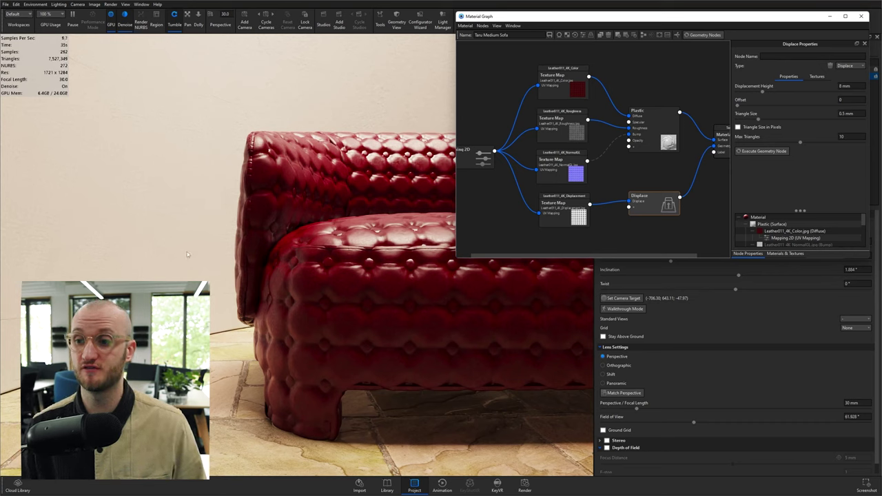
Disable the Displace node and enable the NormalGL texture map feeding the Plastic node's bump.
{"action": "right_click", "coordinate": [652, 207]}
{"action": "left_click", "coordinate": [668, 253]}
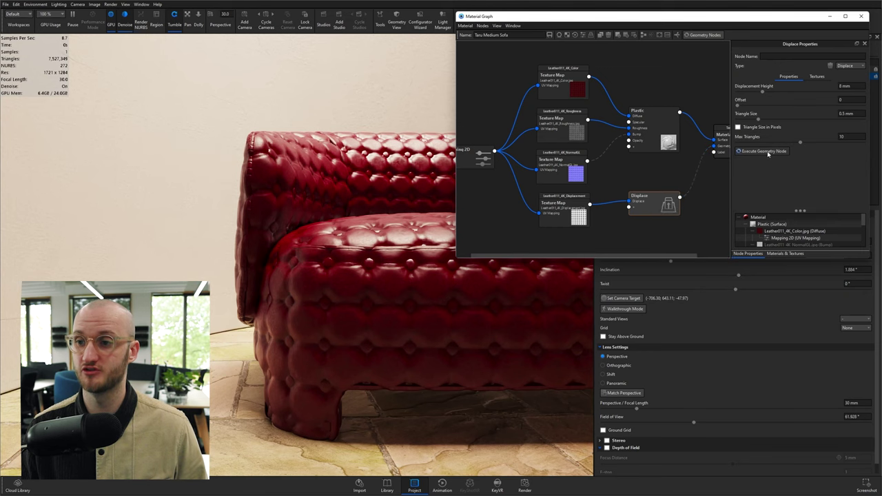
{"action": "right_click", "coordinate": [566, 172]}
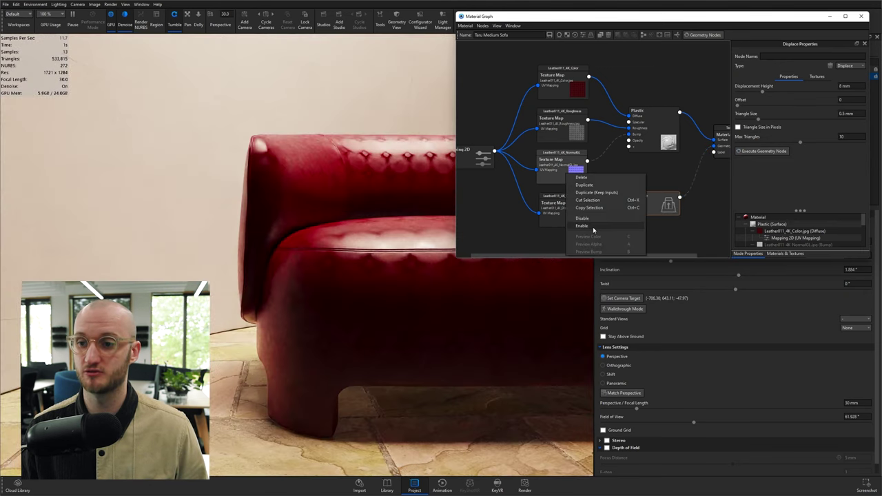
{"action": "left_click", "coordinate": [582, 225]}
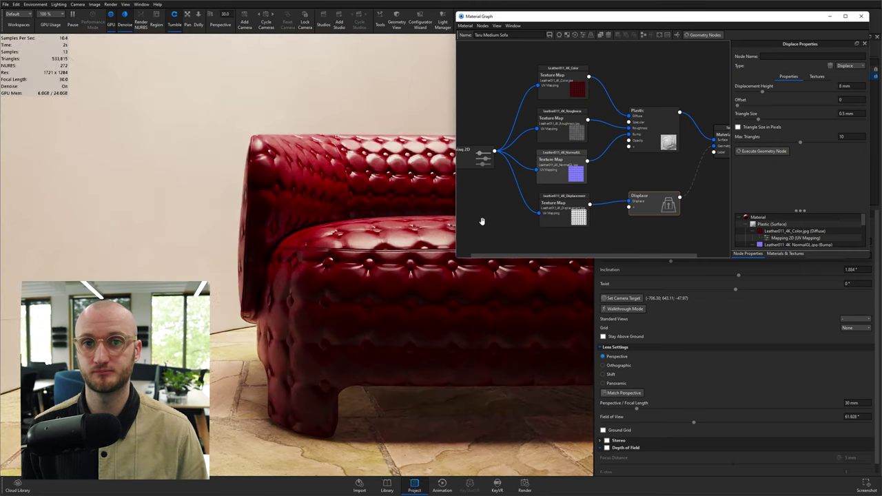
Spread out the Material, Plastic and Color texture map nodes to make room between the textures and the Plastic node.
{"action": "key", "text": "f"}
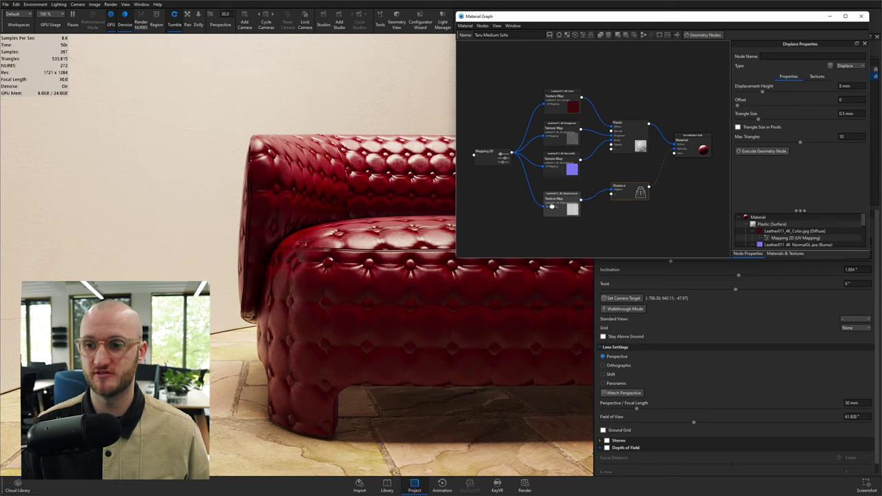
{"action": "left_click_drag", "start_coordinate": [685, 143], "coordinate": [716, 142]}
{"action": "left_click_drag", "start_coordinate": [640, 141], "coordinate": [679, 141]}
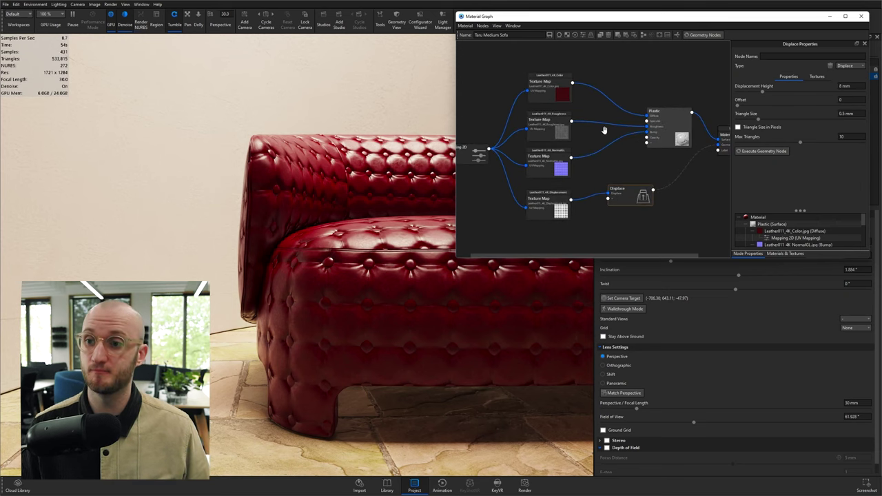
{"action": "scroll", "coordinate": [585, 124], "scroll_direction": "up", "scroll_amount": 2}
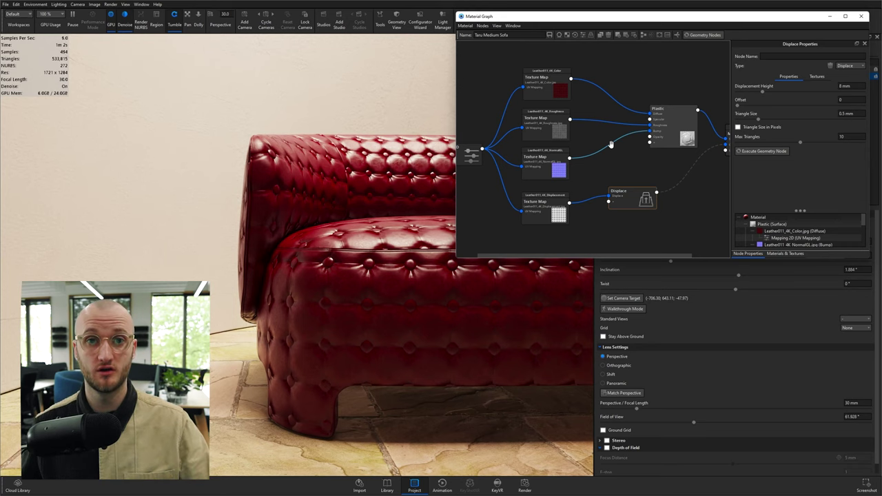
{"action": "mouse_move", "coordinate": [549, 93]}
{"action": "left_mouse_down"}
{"action": "mouse_move", "coordinate": [558, 85]}
{"action": "mouse_move", "coordinate": [547, 87]}
{"action": "left_mouse_up"}
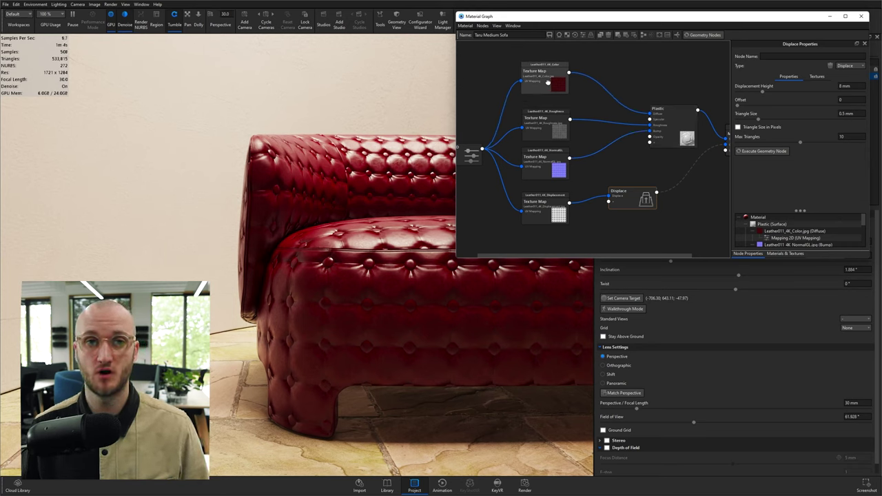
{"action": "left_click_drag", "start_coordinate": [662, 110], "coordinate": [668, 111]}
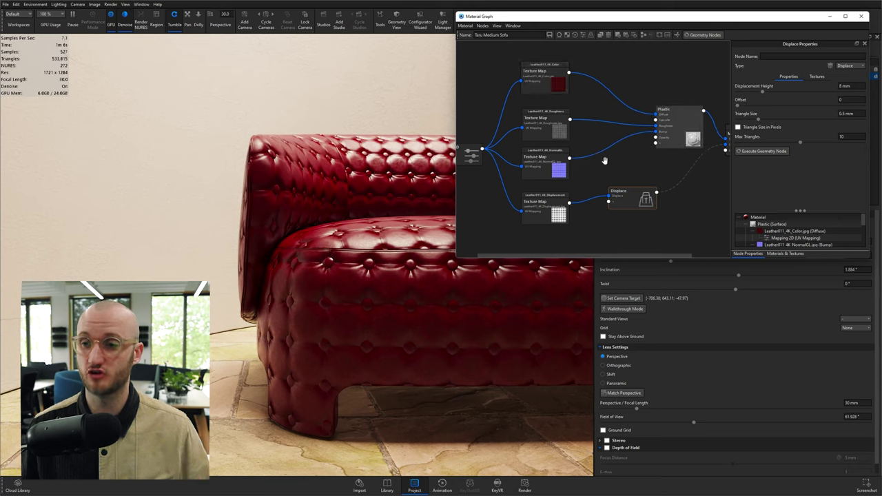
Insert a Color Adjust utility between the Color texture map and the Plastic's diffuse, and set its hue to 0.038.
{"action": "right_click", "coordinate": [600, 84]}
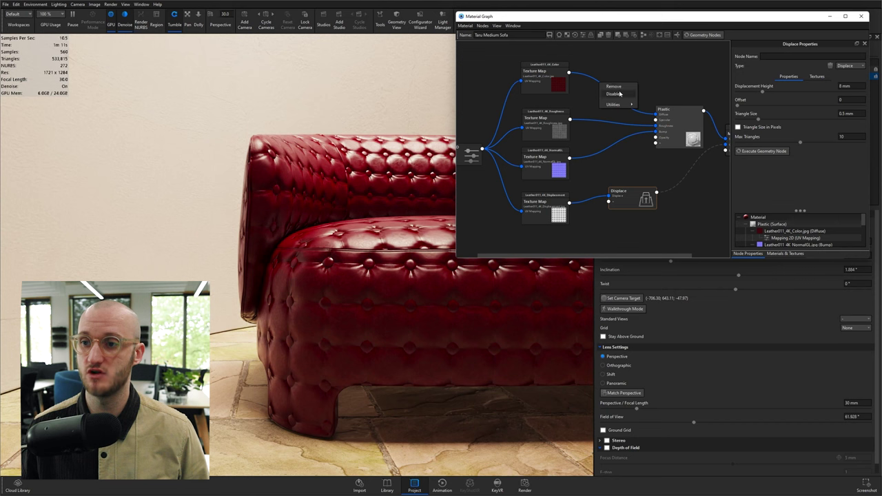
{"action": "mouse_move", "coordinate": [618, 107]}
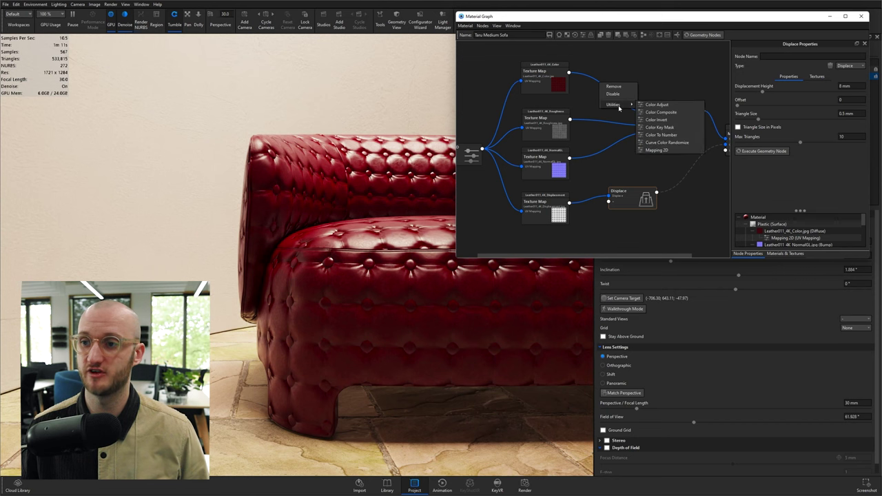
{"action": "left_click", "coordinate": [654, 106]}
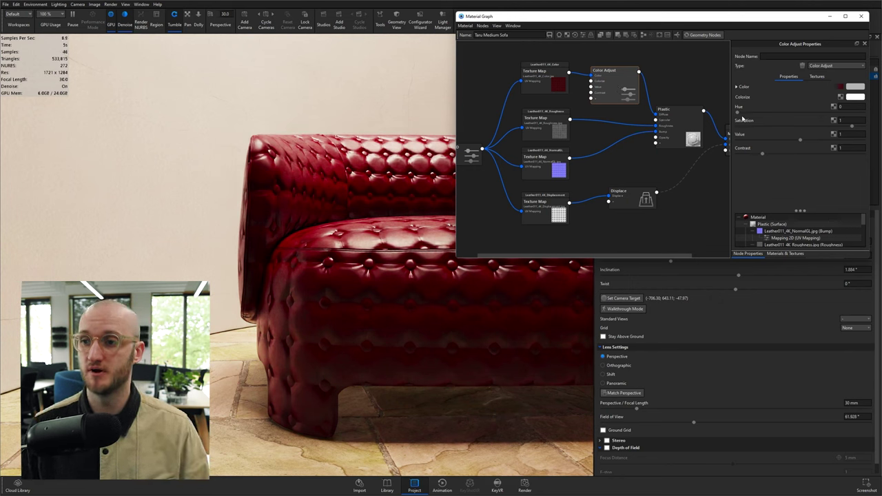
{"action": "left_click_drag", "start_coordinate": [737, 114], "coordinate": [742, 115]}
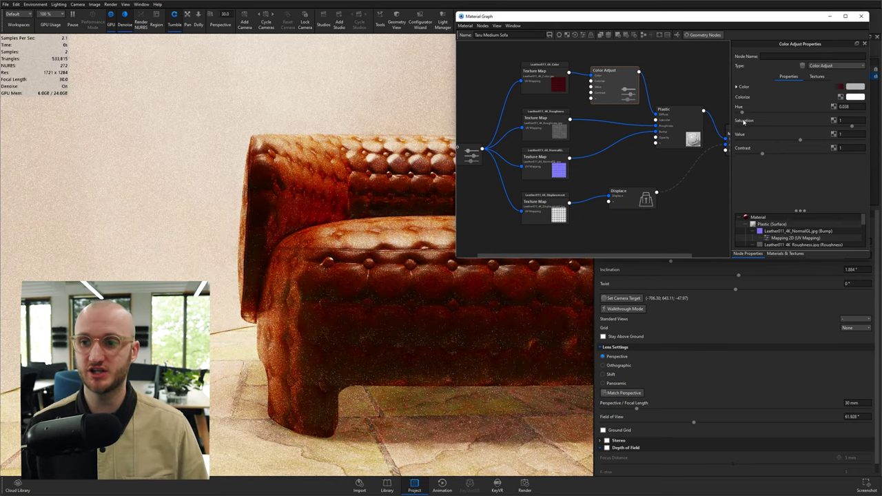
Rearrange the Color Adjust, Mapping 2D and texture map nodes, spacing the maps apart to leave room after the Roughness map.
{"action": "left_click_drag", "start_coordinate": [609, 91], "coordinate": [604, 90]}
{"action": "scroll", "coordinate": [602, 122], "scroll_direction": "down", "scroll_amount": 1}
{"action": "scroll", "coordinate": [602, 122], "scroll_direction": "down", "scroll_amount": 1}
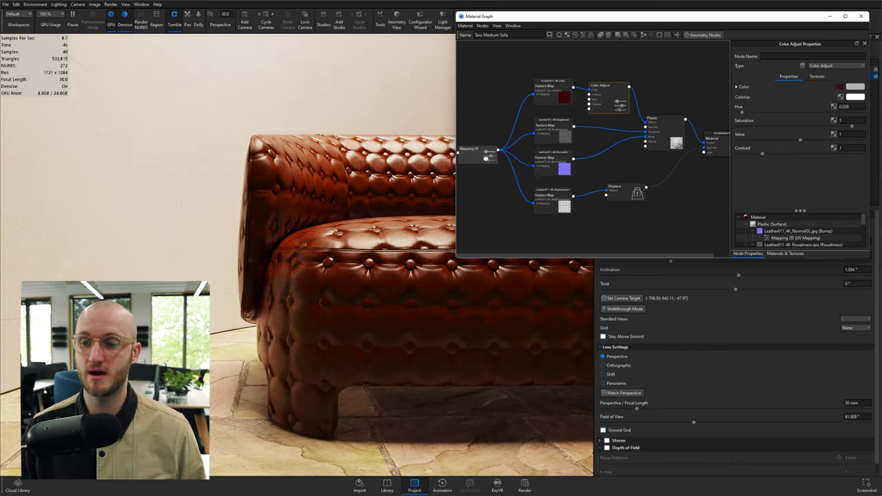
{"action": "left_click_drag", "start_coordinate": [487, 157], "coordinate": [484, 157]}
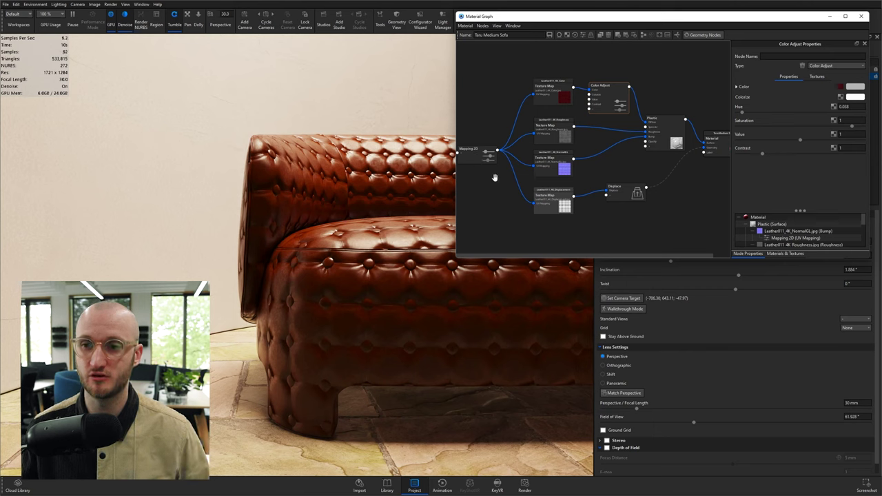
{"action": "mouse_move", "coordinate": [559, 85]}
{"action": "left_mouse_down"}
{"action": "mouse_move", "coordinate": [539, 77]}
{"action": "mouse_move", "coordinate": [545, 80]}
{"action": "left_mouse_up"}
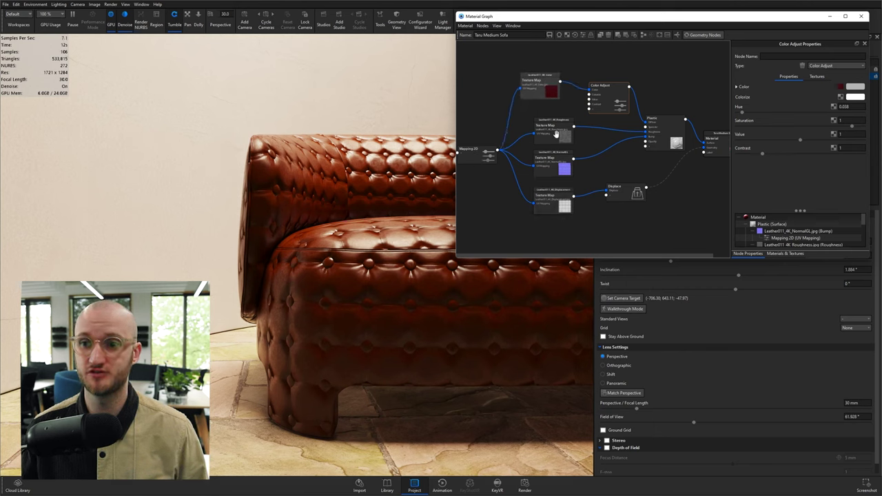
{"action": "left_click_drag", "start_coordinate": [559, 157], "coordinate": [552, 161]}
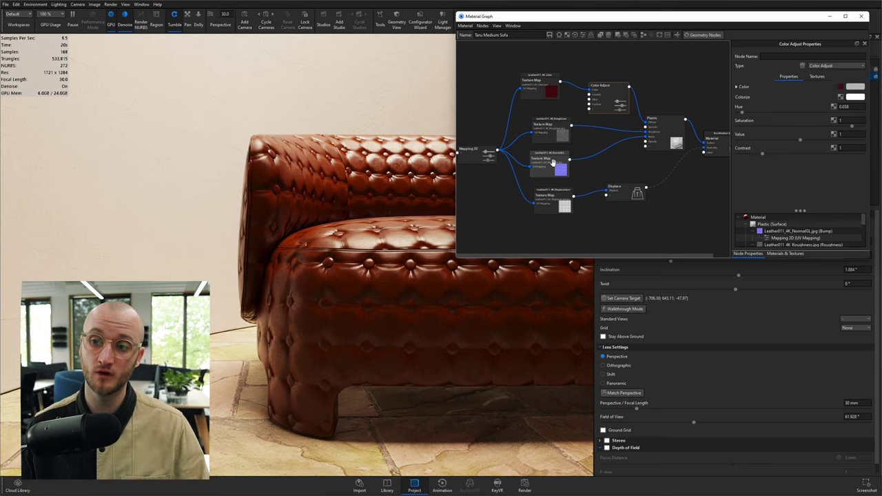
{"action": "left_click_drag", "start_coordinate": [552, 161], "coordinate": [537, 211]}
{"action": "left_click_drag", "start_coordinate": [542, 137], "coordinate": [542, 143]}
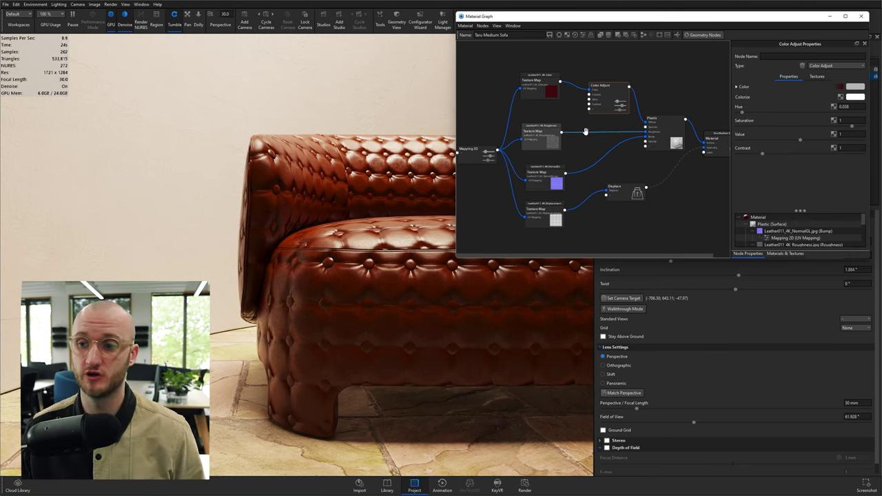
Insert a Color To Number utility between the Roughness texture map and the Plastic node's roughness input.
{"action": "right_click", "coordinate": [586, 132]}
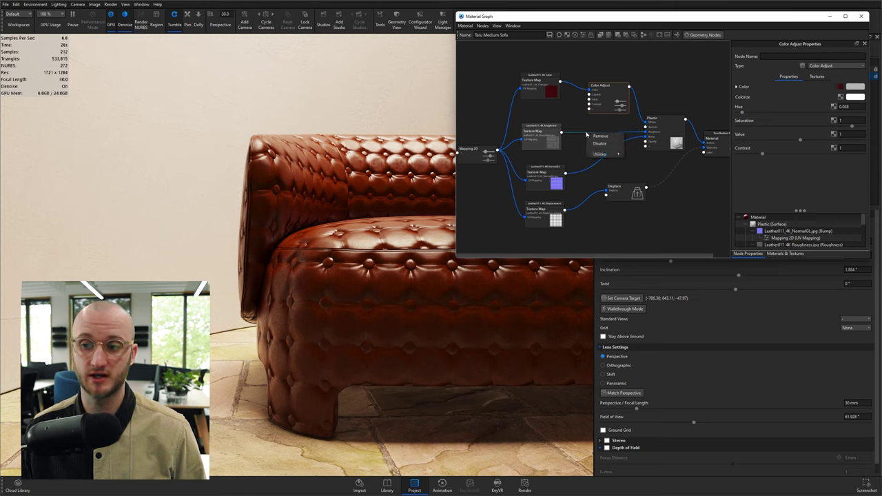
{"action": "mouse_move", "coordinate": [606, 154]}
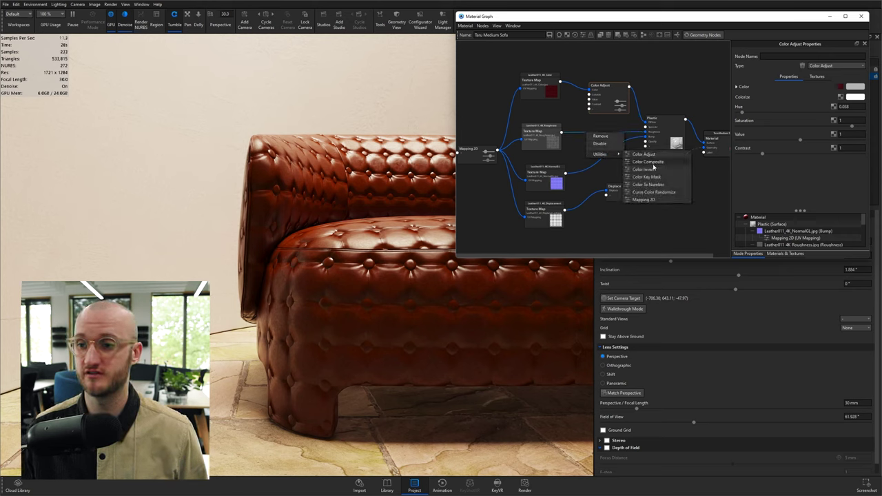
{"action": "left_click", "coordinate": [652, 185]}
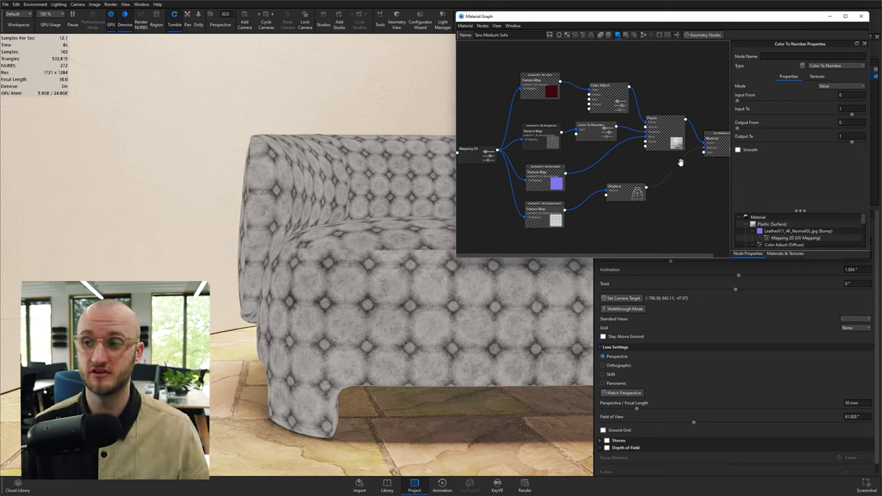
Try an Output To value of 0.246 on the Color To Number node, and restore it to 1.
{"action": "left_click_drag", "start_coordinate": [854, 143], "coordinate": [766, 149]}
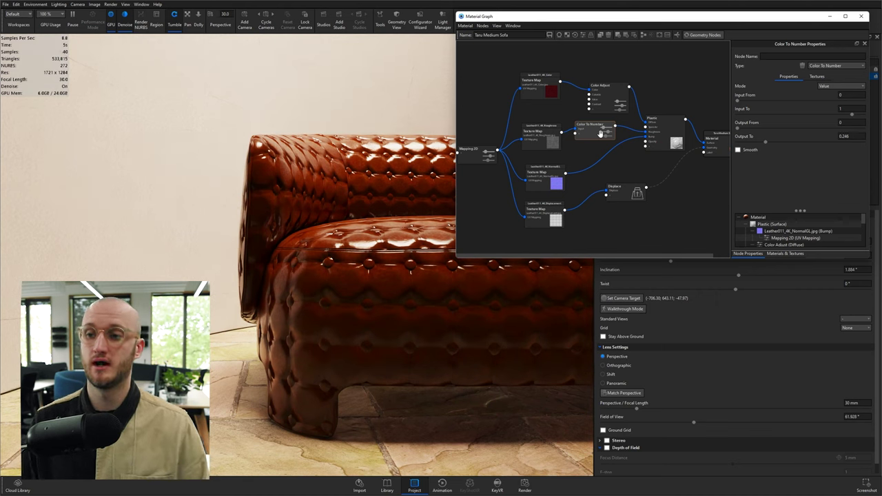
{"action": "left_click", "coordinate": [847, 137]}
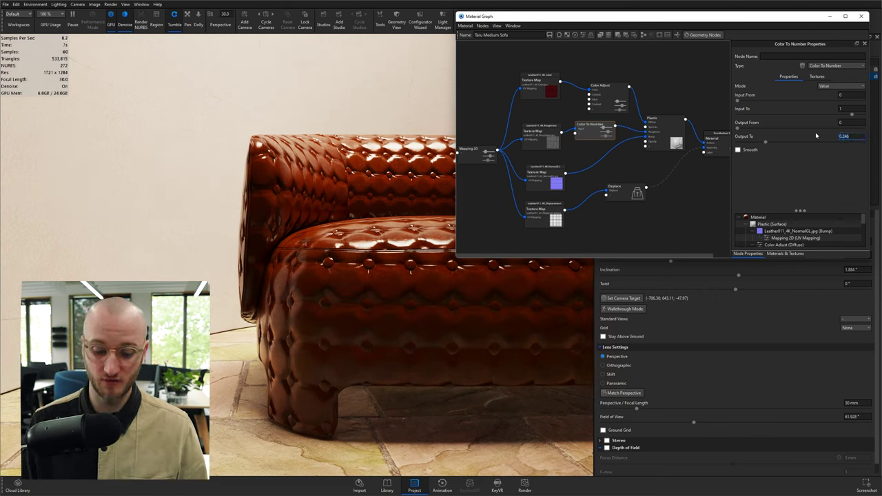
{"action": "type", "text": "1"}
{"action": "key", "text": "Return"}
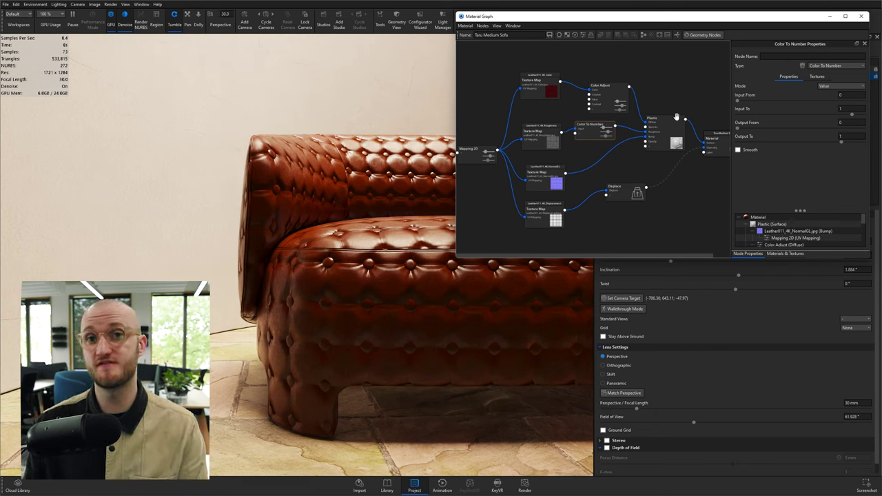
Disable the Color Adjust node to preview the Plastic node's own diffuse color on the sofa.
{"action": "left_click_drag", "start_coordinate": [627, 103], "coordinate": [620, 96]}
{"action": "right_click", "coordinate": [609, 92]}
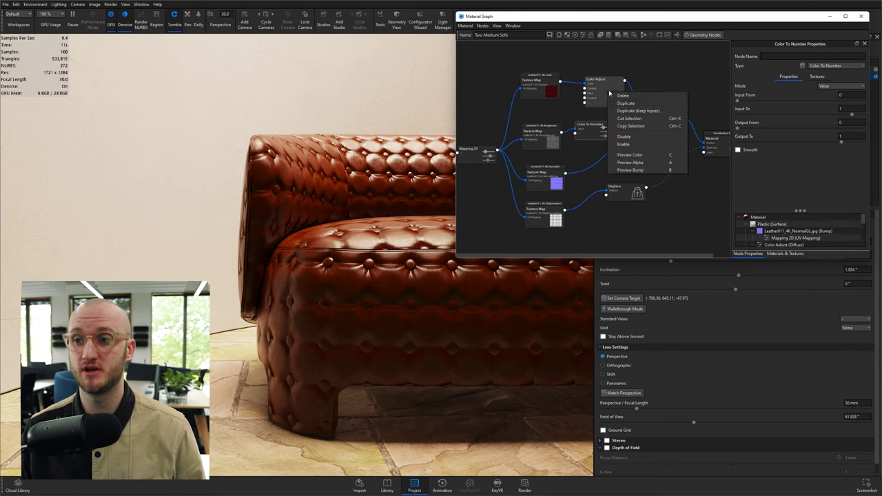
{"action": "left_click", "coordinate": [624, 136]}
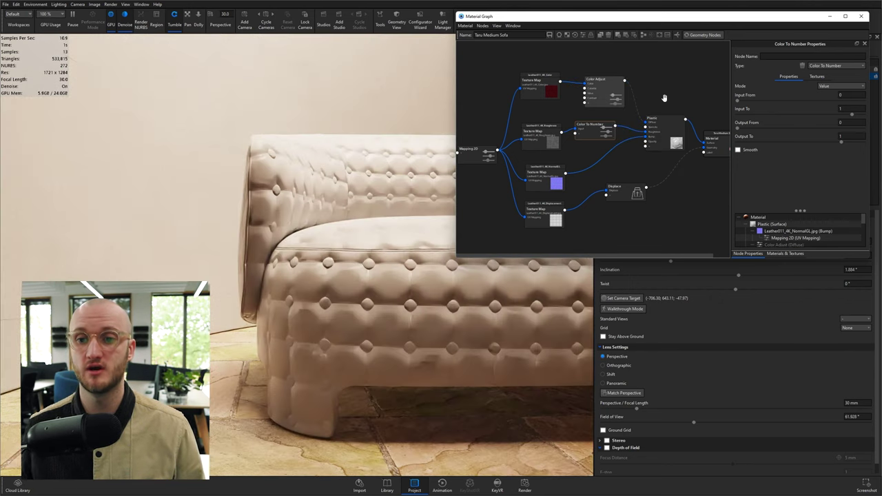
Try black as the Plastic node's diffuse color, discard it, and re-enable the Color Adjust node.
{"action": "left_click", "coordinate": [683, 128]}
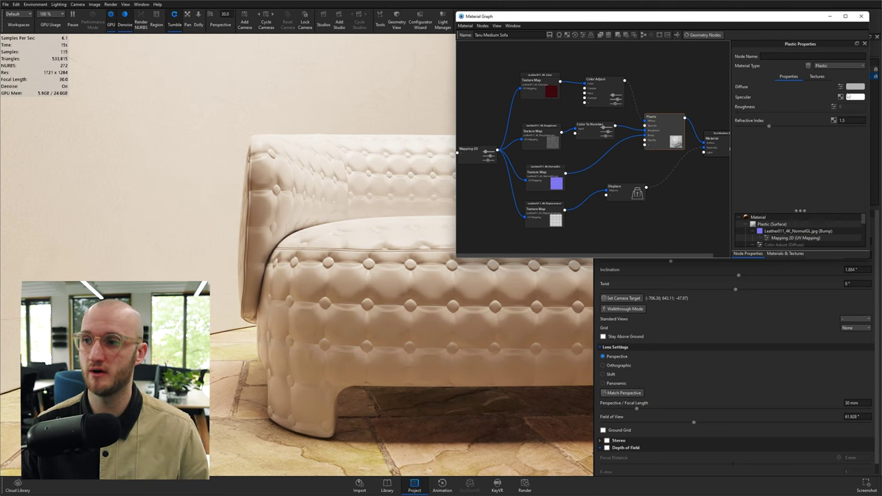
{"action": "left_click", "coordinate": [854, 86]}
{"action": "left_click_drag", "start_coordinate": [726, 245], "coordinate": [565, 328]}
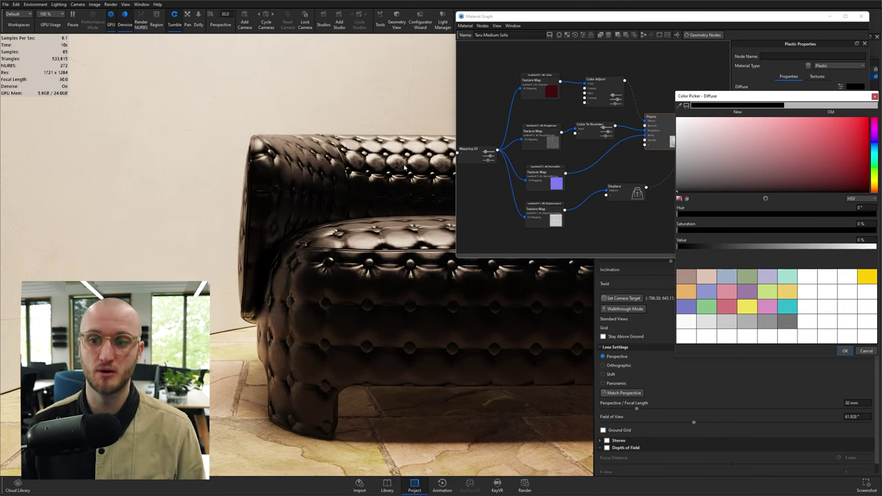
{"action": "left_click", "coordinate": [874, 96]}
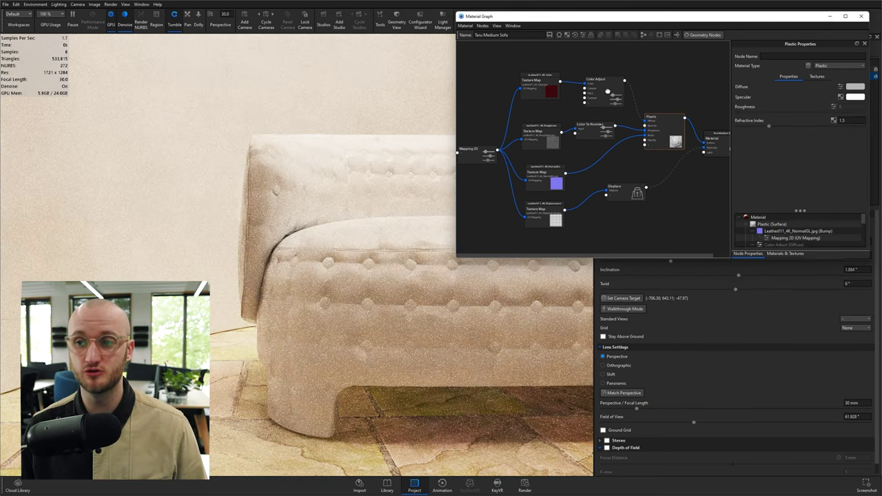
{"action": "right_click", "coordinate": [606, 90]}
{"action": "left_click", "coordinate": [669, 89]}
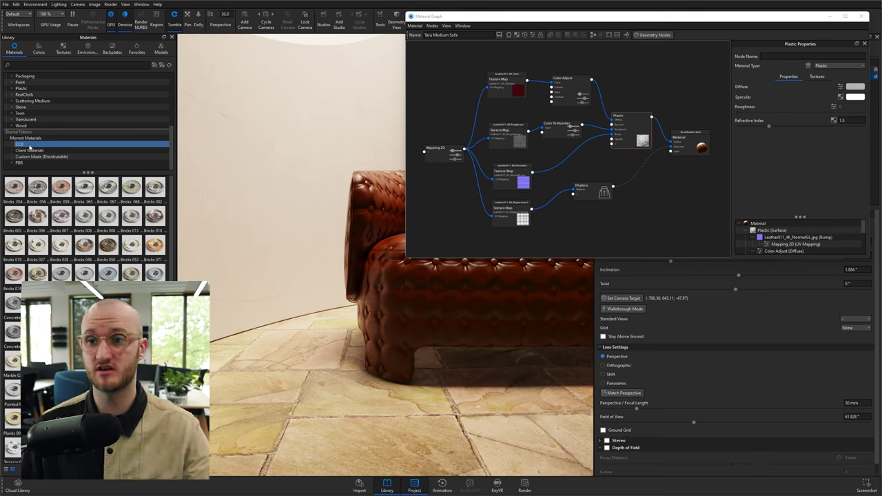
Rename the sofa material as Leather 011 and save it to the CC0 shared folder of the material library.
{"action": "left_click", "coordinate": [454, 69]}
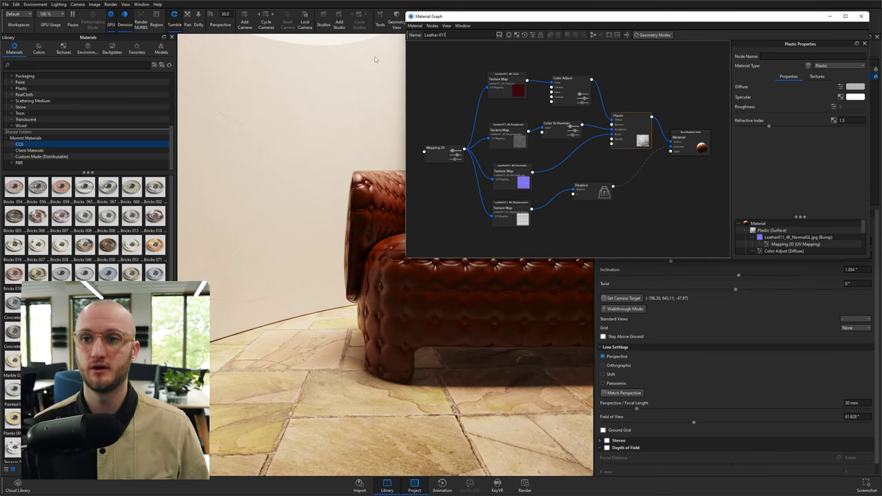
{"action": "left_click", "coordinate": [498, 35]}
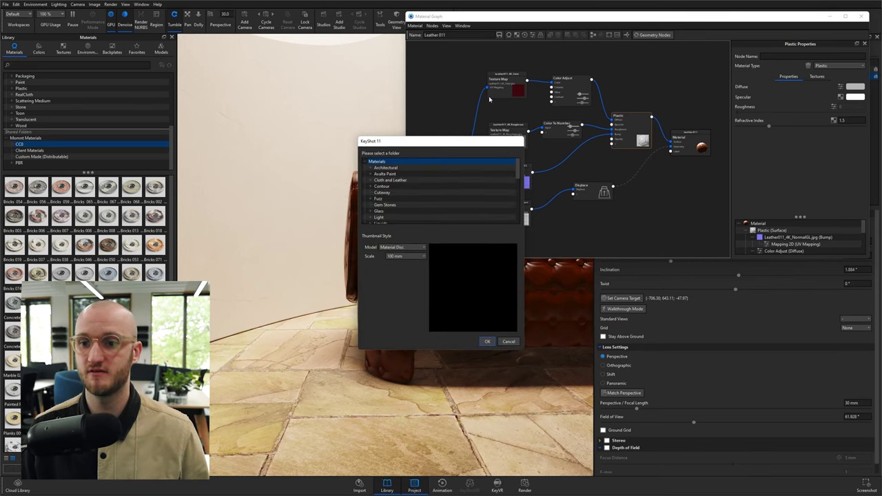
{"action": "left_click", "coordinate": [425, 188]}
{"action": "scroll", "coordinate": [426, 192], "scroll_direction": "down", "scroll_amount": 2}
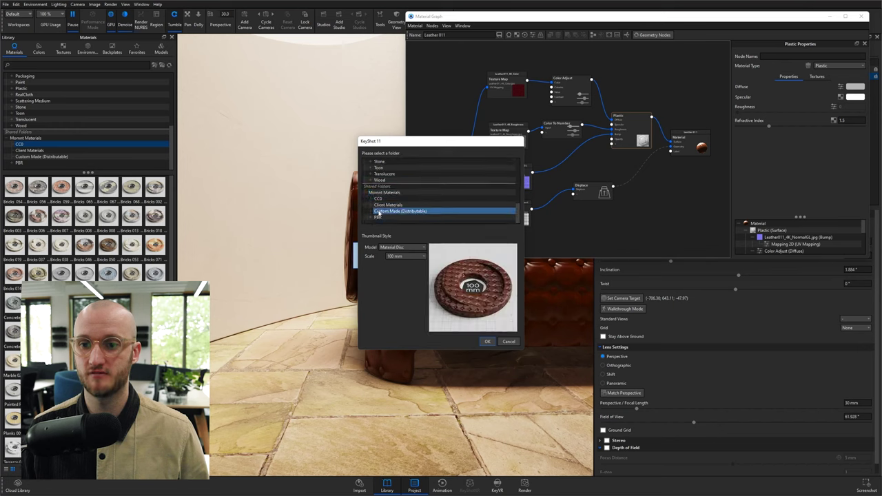
{"action": "left_click", "coordinate": [389, 199]}
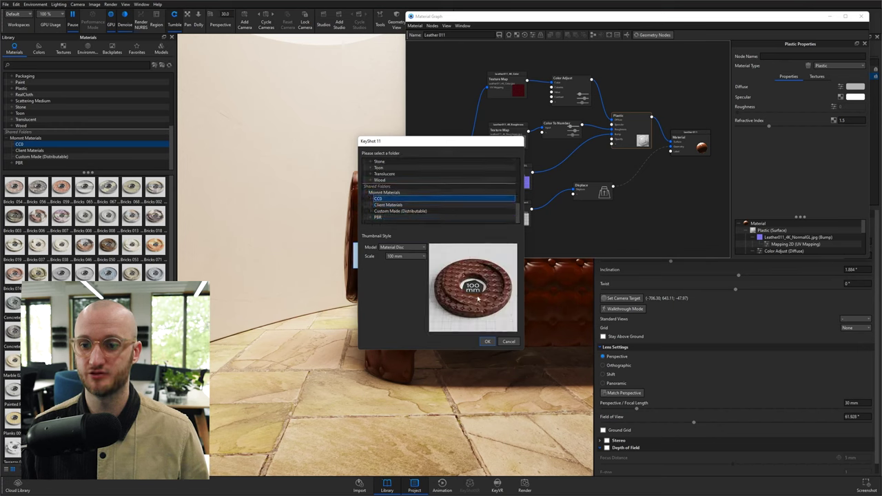
{"action": "left_click", "coordinate": [487, 341]}
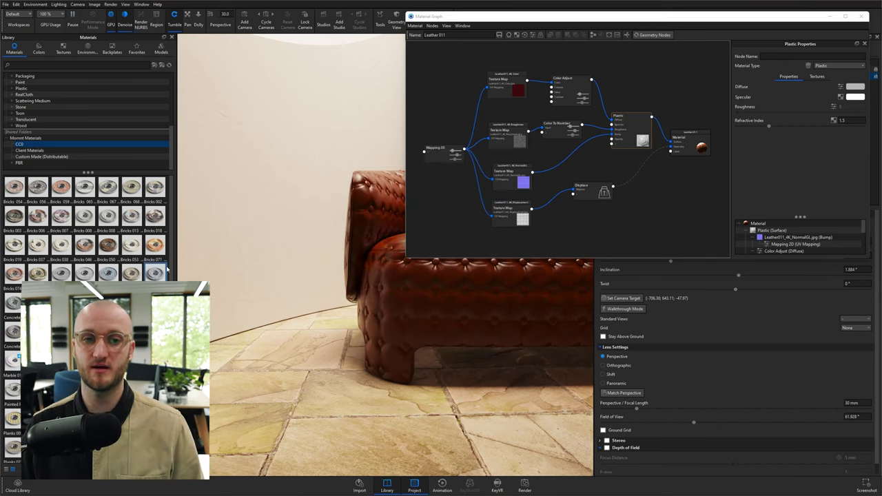
{"action": "mouse_move", "coordinate": [160, 245]}
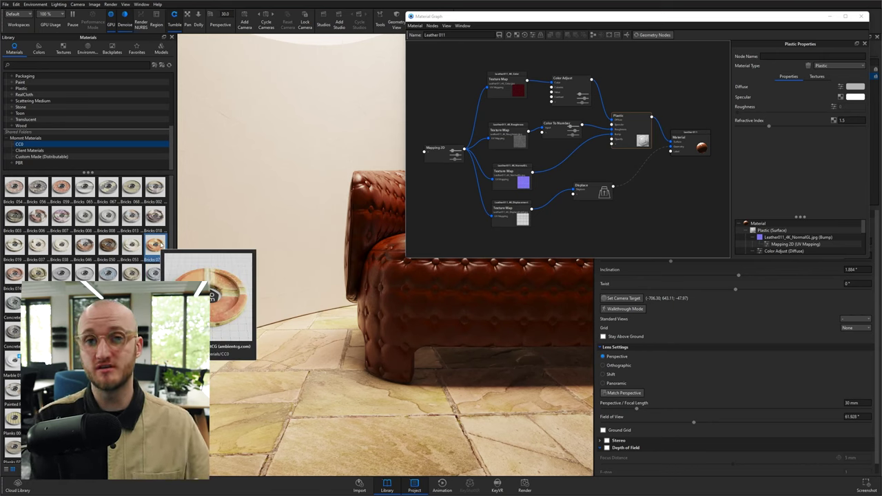